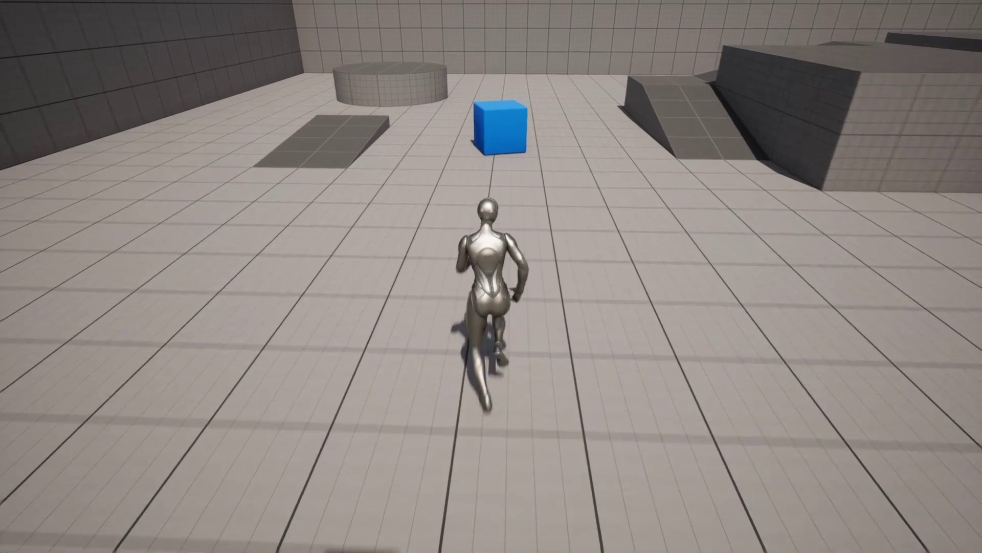
Step: Walk the character back, toward the blue cube and back again, then exit Play In Editor
key(s)
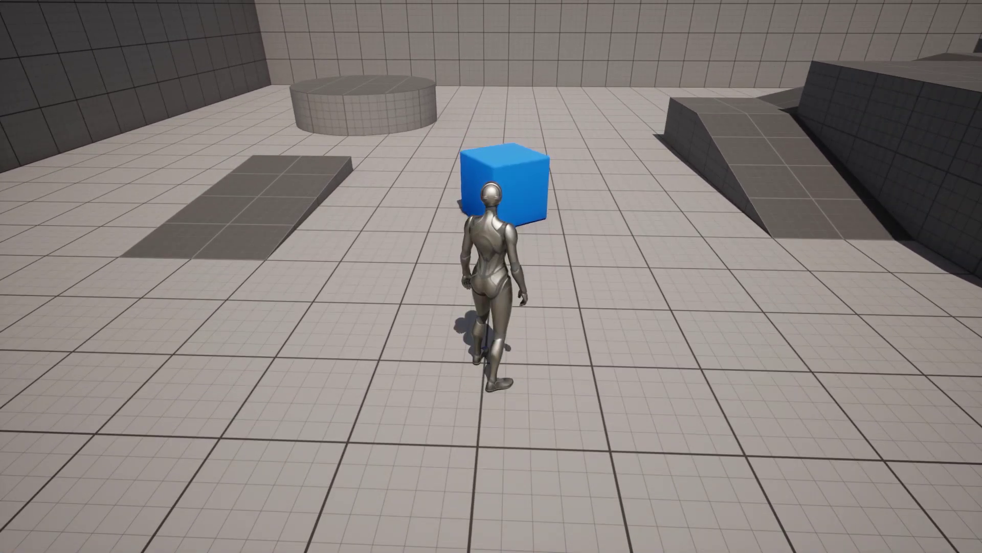
key(w)
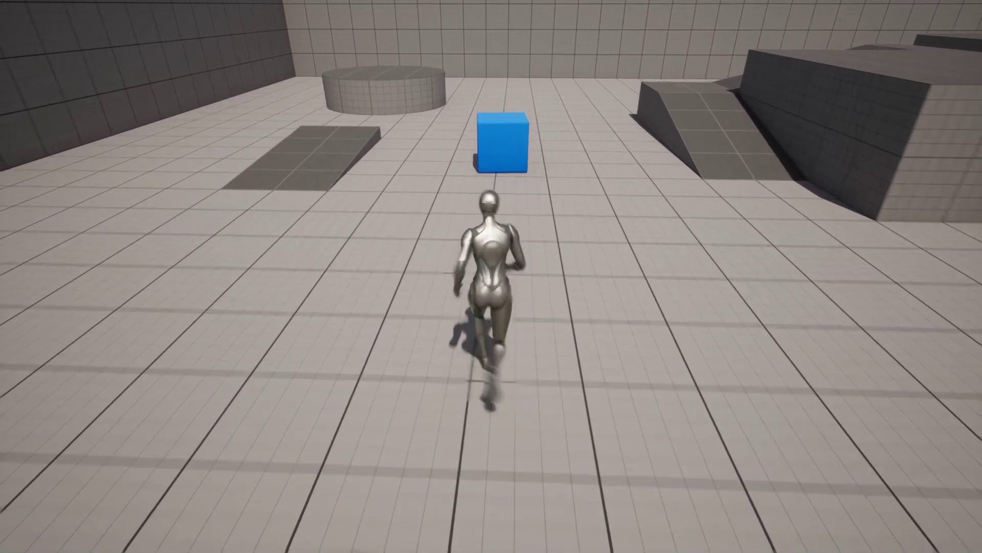
key(s)
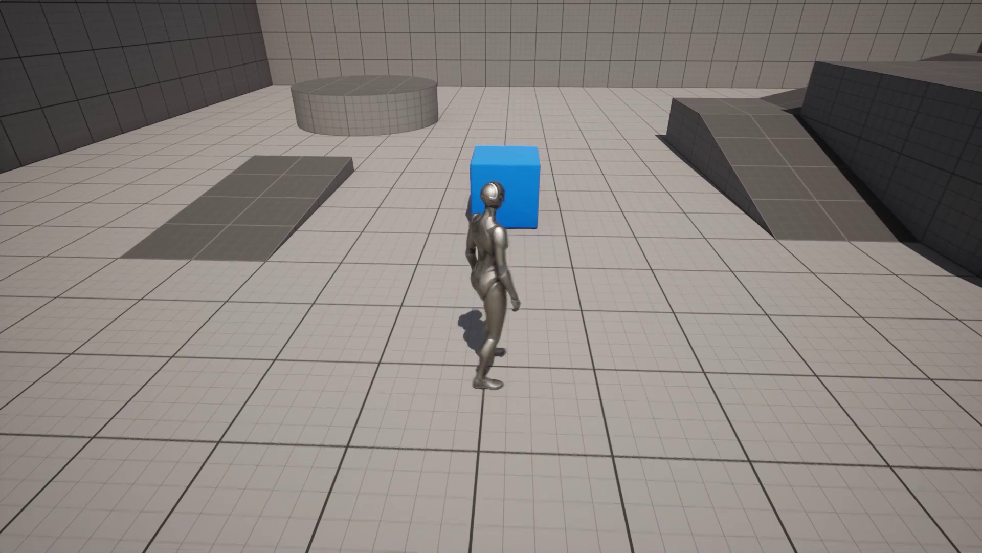
key(Escape)
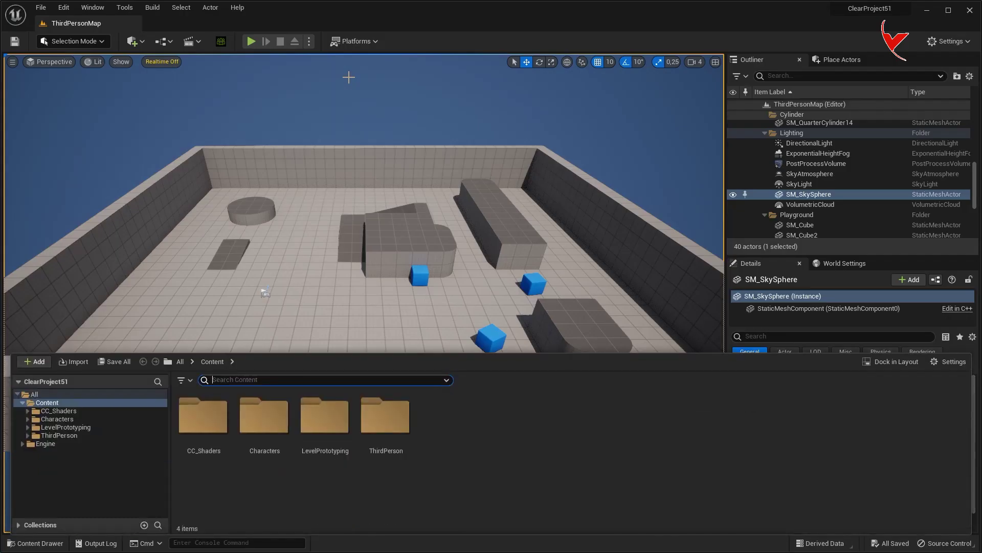
Step: Create an Actor-based Blueprint named BP_autoTick in Content, open it and select DefaultSceneRoot
right_click(504, 450)
click(552, 162)
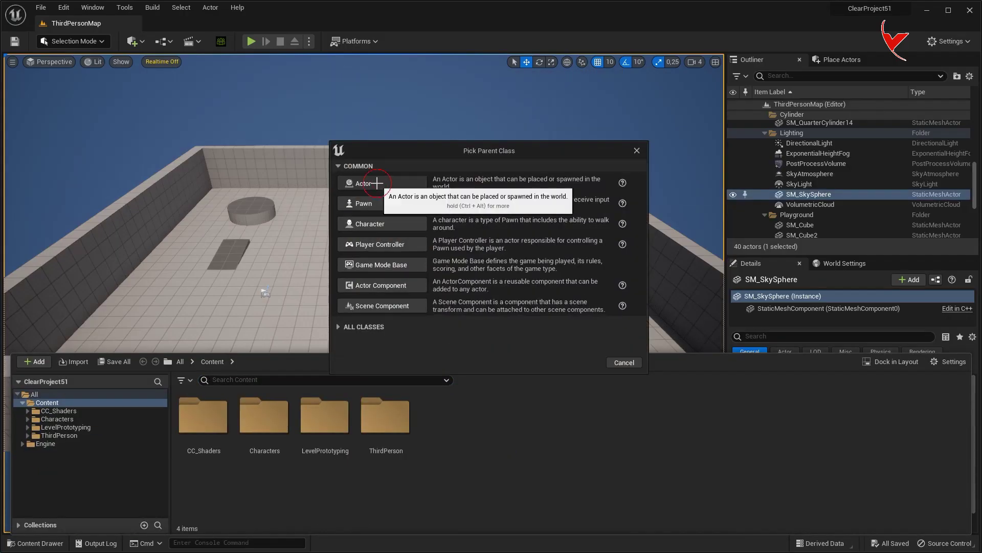
click(377, 184)
text(BP_autoTick)
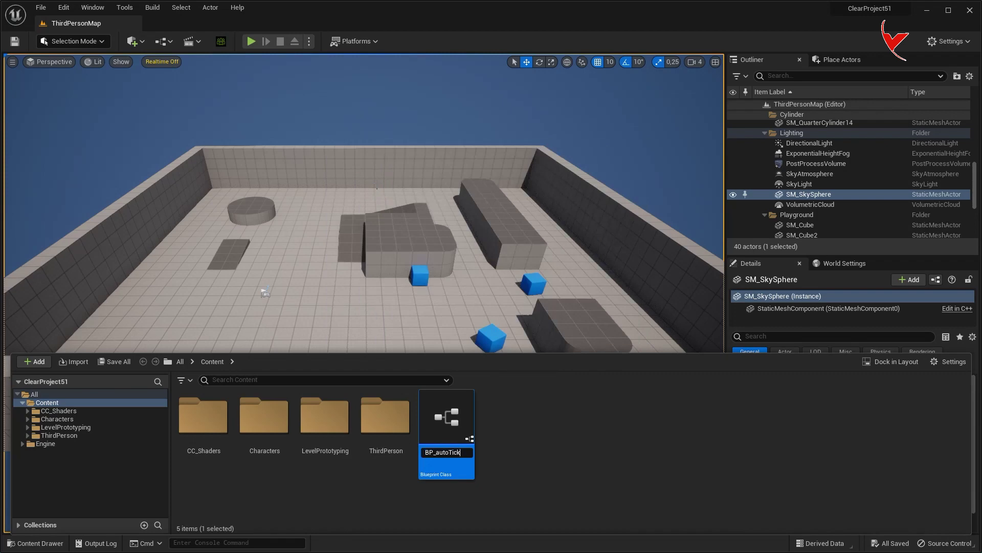
key(Return)
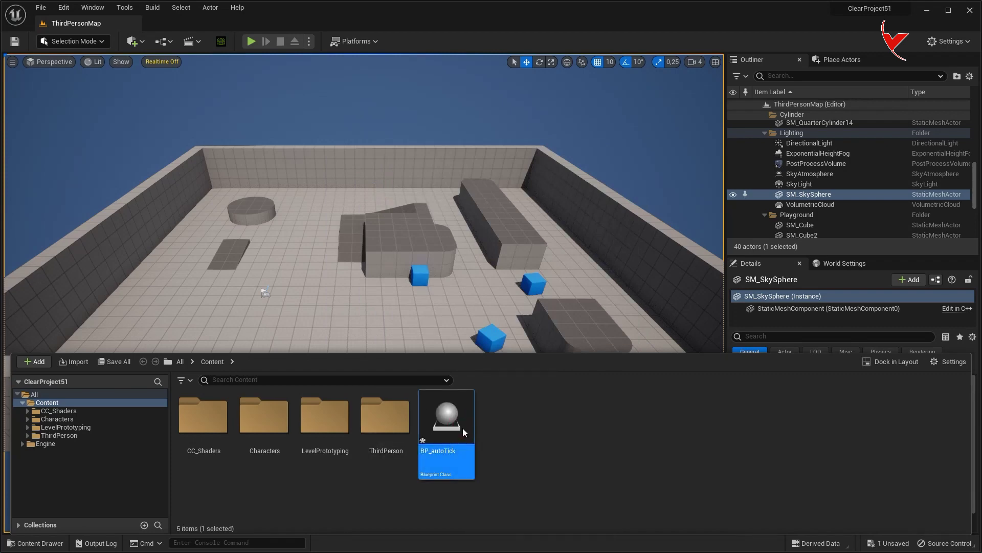
double_click(446, 419)
click(75, 104)
click(25, 73)
Step: Add a Static Mesh component and locate the level cube's SM_ChamferCube asset in Content
text(stat)
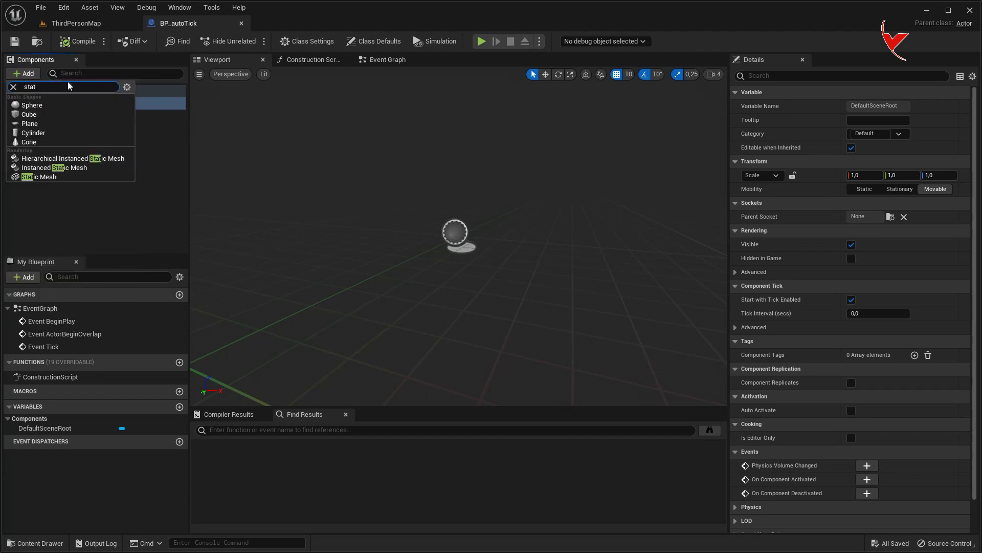
click(63, 177)
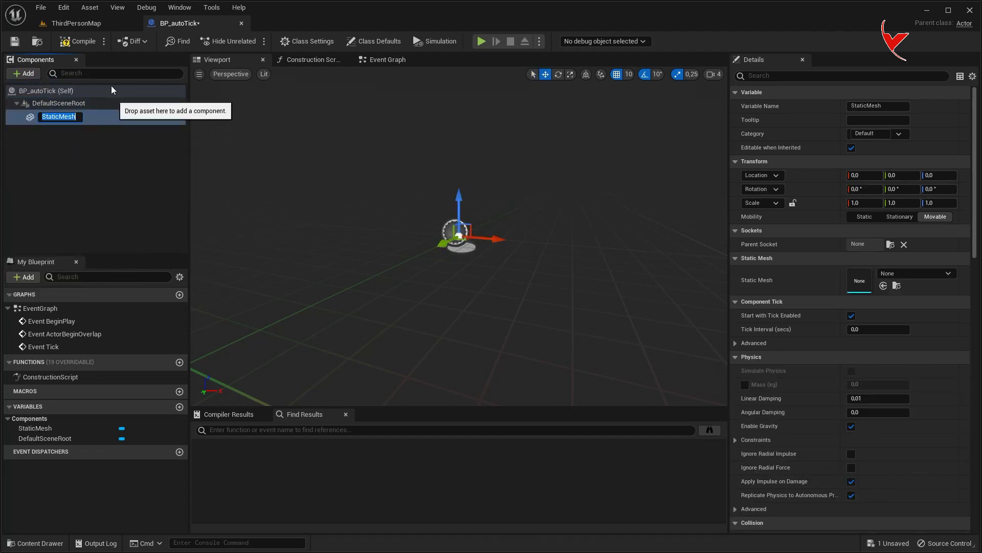
click(86, 29)
click(419, 272)
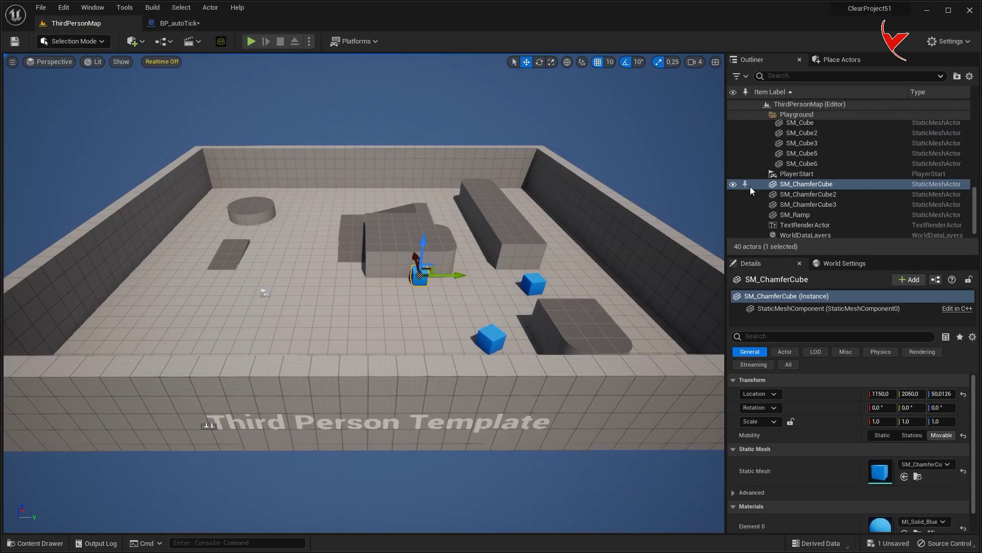
right_click(793, 187)
click(828, 207)
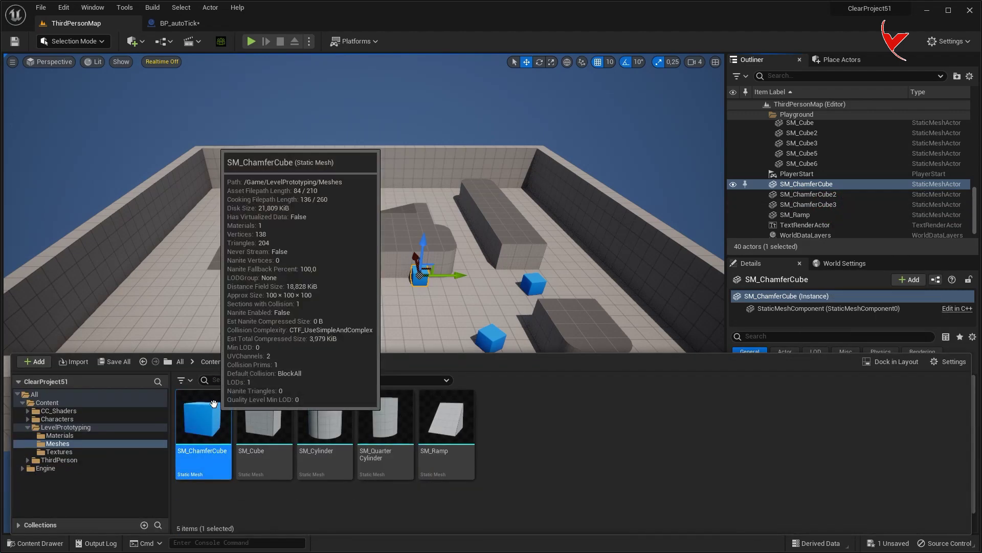
Step: Assign SM_ChamferCube with MI_Solid_Blue to the StaticMesh component and save the Blueprint
click(177, 23)
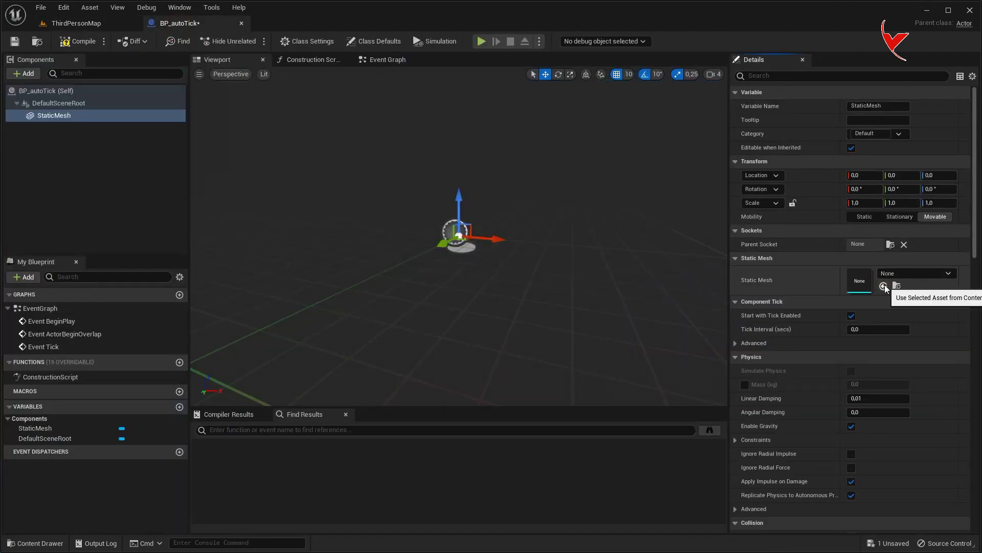
click(884, 286)
key(ctrl+s)
click(393, 60)
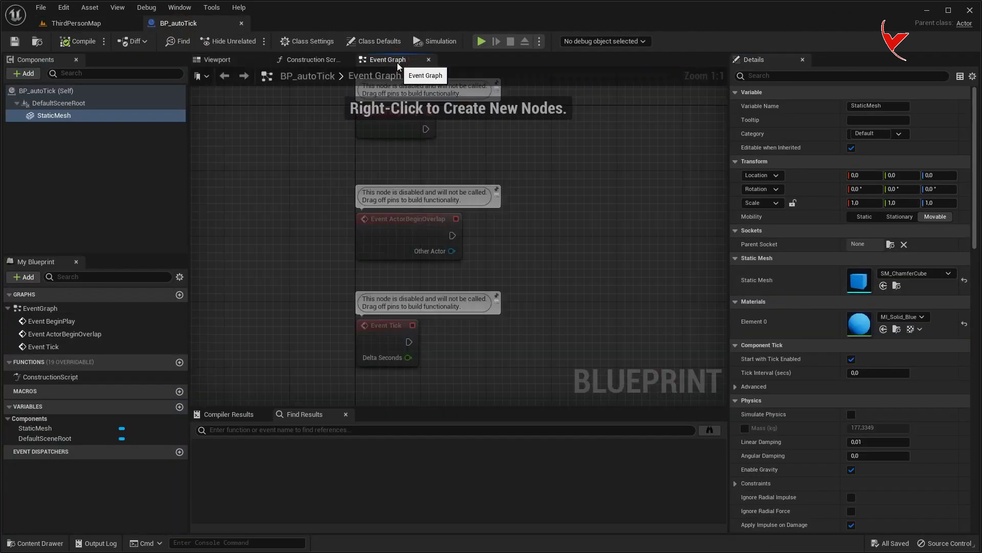
Step: Drop a StaticMesh reference into the Event Graph and add an Add Local Rotation node
right_drag(394, 188, 235, 127)
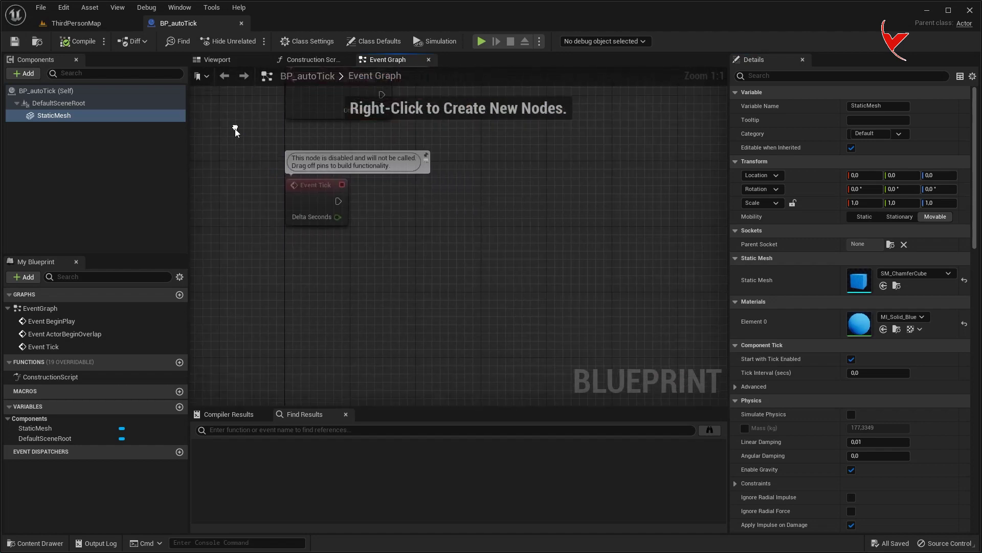
click(61, 117)
mouse_move(75, 128)
mouse_down()
mouse_move(292, 260)
mouse_move(425, 210)
mouse_up()
text(rotation)
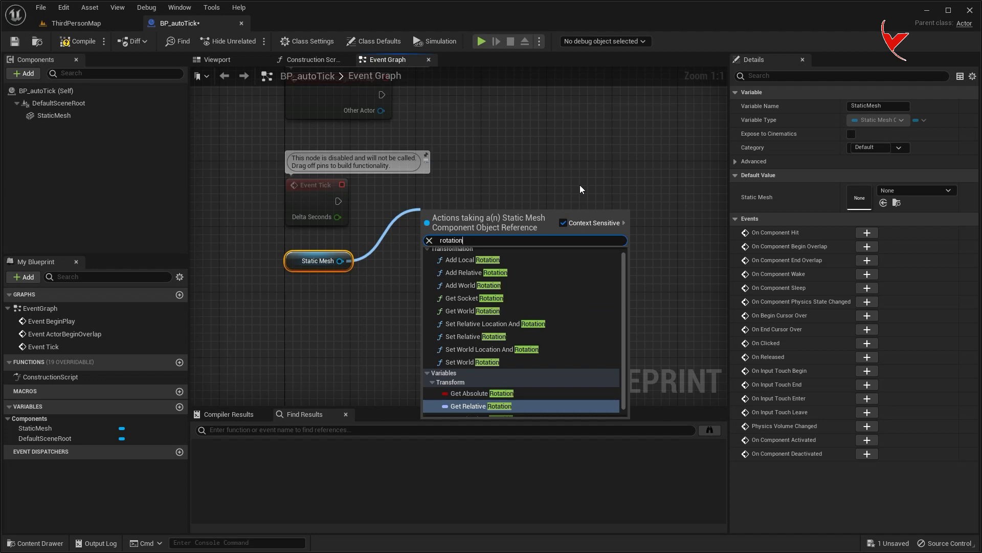
click(499, 259)
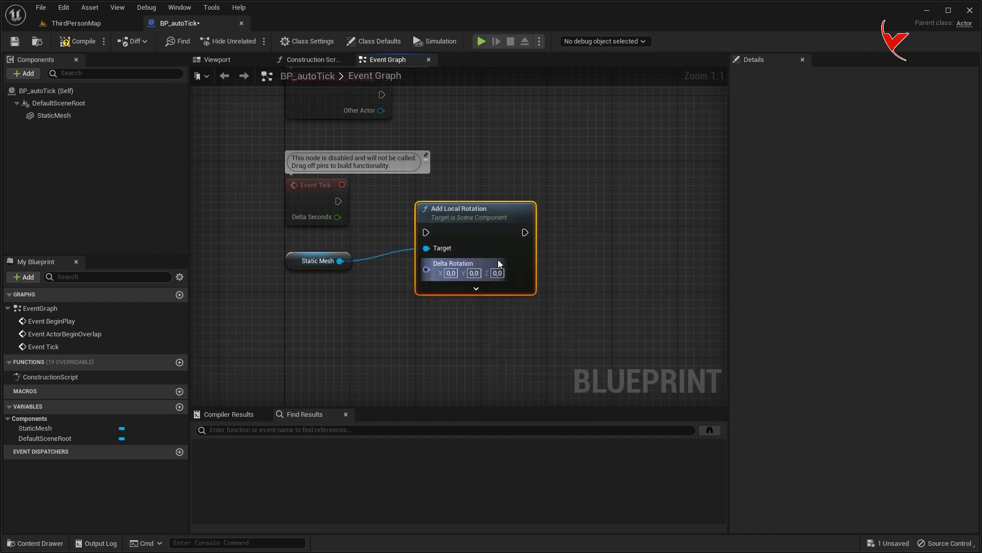
Step: Drive Add Local Rotation from Event Tick with a Z rotation of 0,5
drag(401, 206, 435, 208)
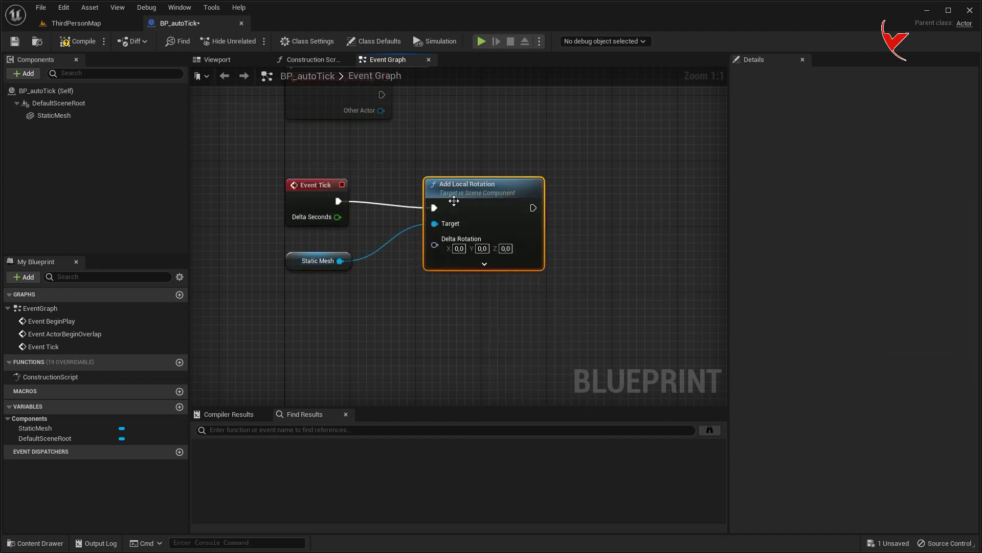
click(505, 248)
text(0,5)
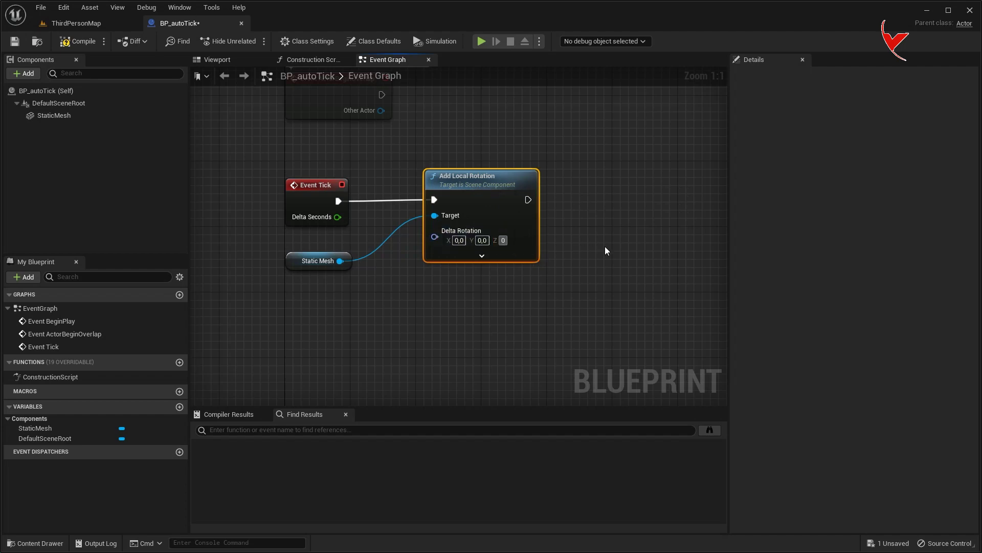
key(Return)
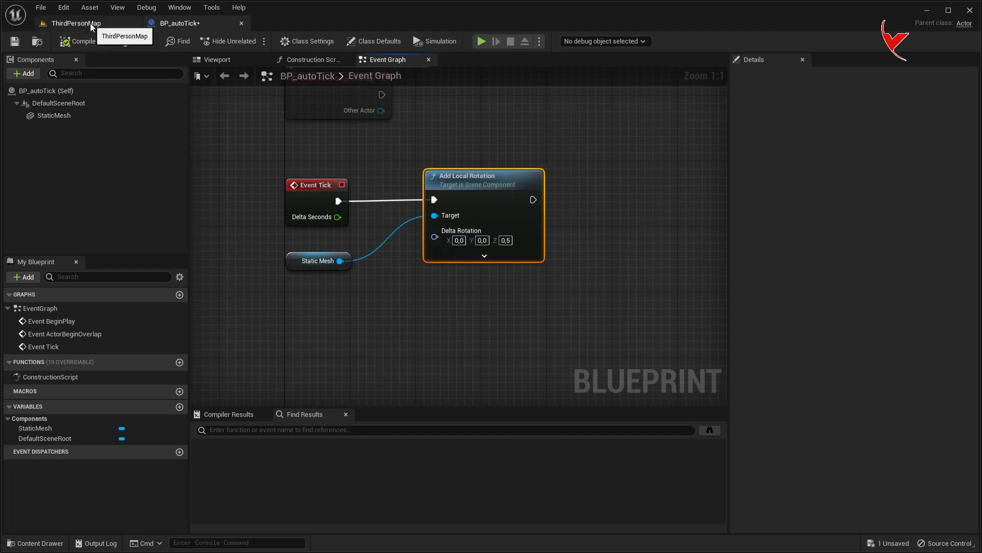
click(77, 23)
key(ctrl+space)
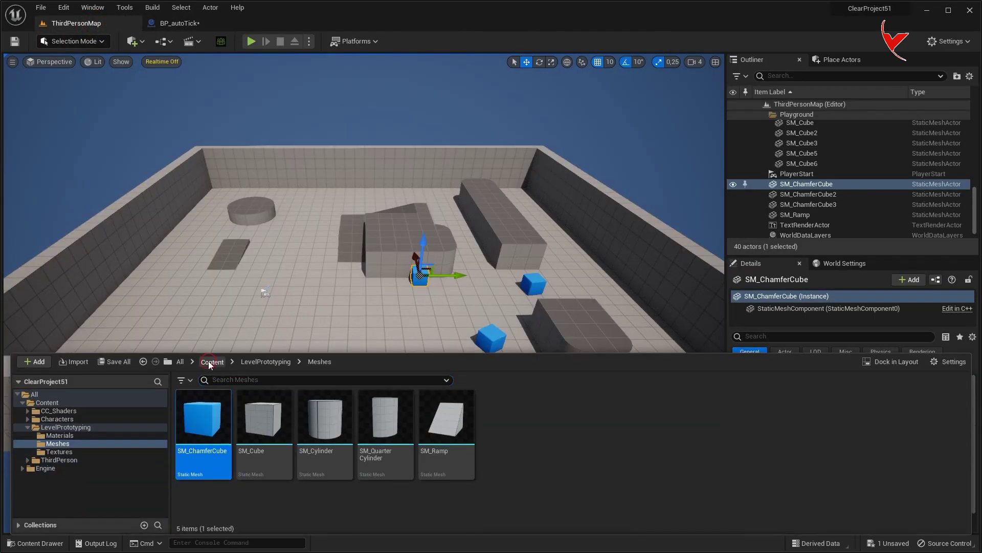
Step: Place a BP_autoTick instance in the level and raise it to Z 50 on the floor
click(210, 362)
mouse_move(441, 420)
mouse_down()
mouse_move(278, 286)
mouse_move(284, 256)
mouse_up()
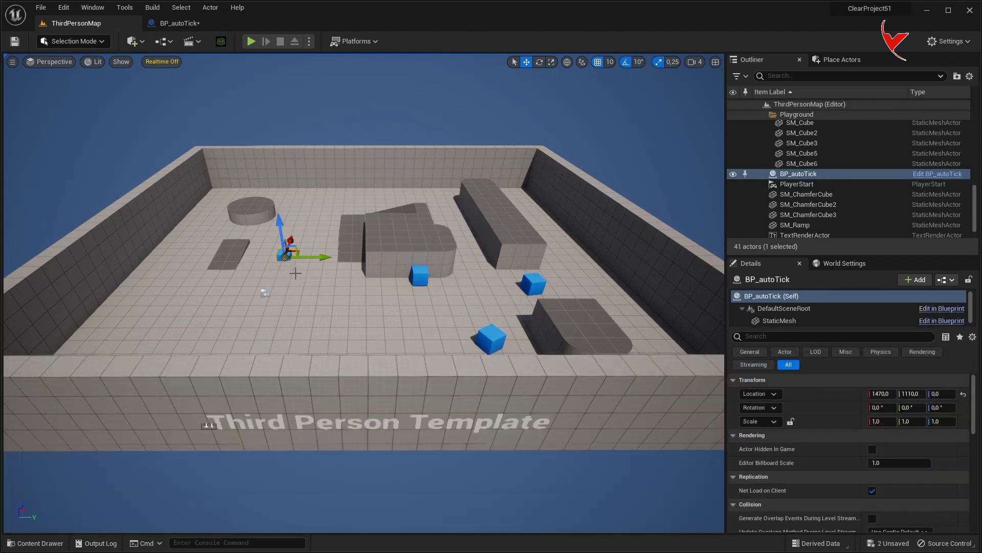
key(f)
drag(368, 223, 369, 208)
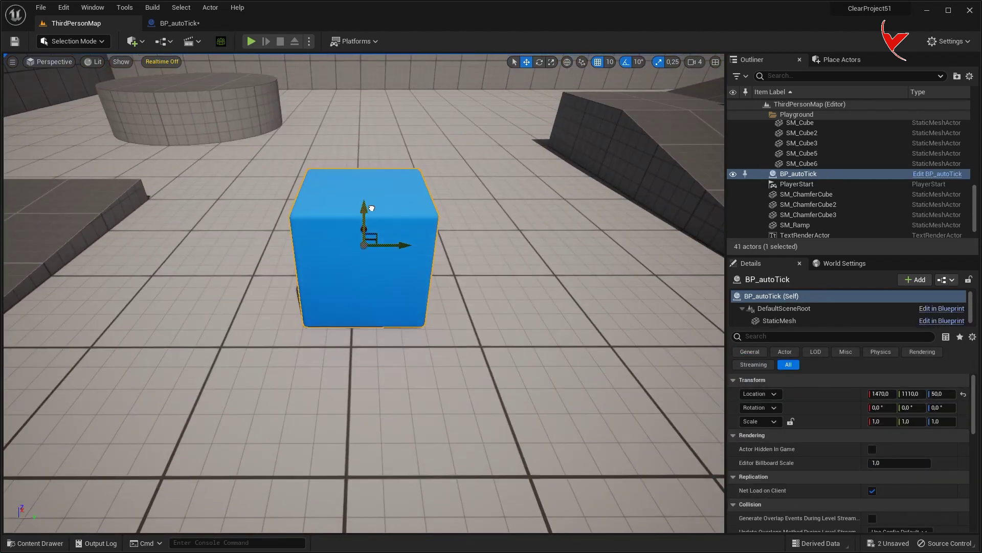
right_drag(368, 208, 368, 194)
Step: Play the level in the Selected Viewport to watch the cube rotate, then stop
click(309, 40)
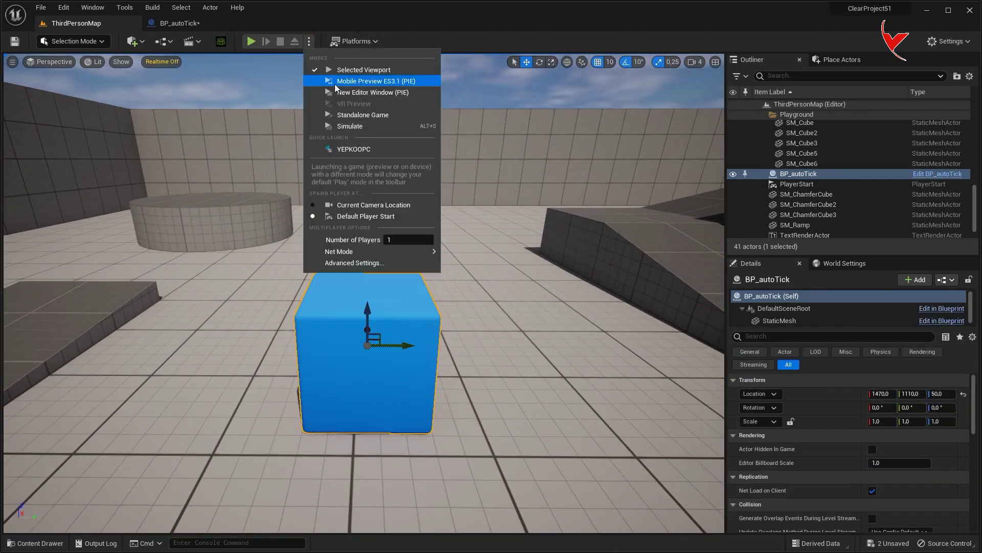
click(352, 146)
scroll(464, 232, down, 5)
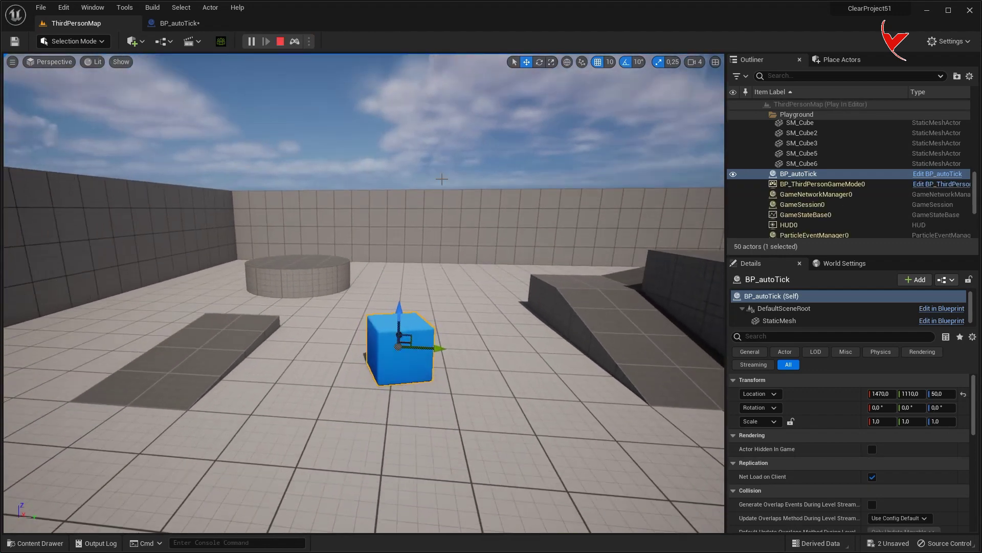
click(433, 159)
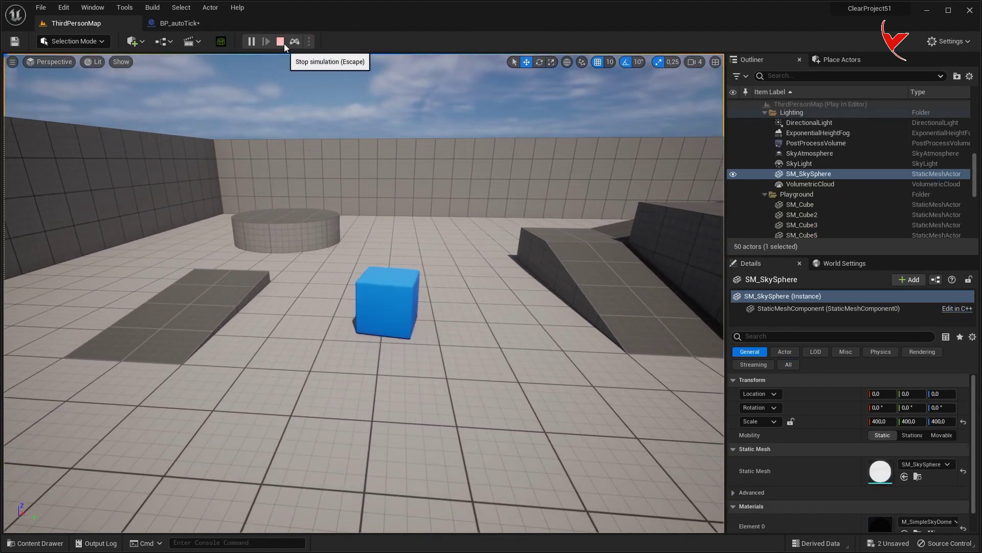
click(284, 44)
click(186, 23)
Step: Add Set Actor Tick Enabled with Enabled unchecked after Event BeginPlay
right_drag(278, 69, 352, 300)
mouse_move(352, 301)
mouse_down()
mouse_move(353, 200)
mouse_move(398, 196)
mouse_up()
text(tick ena)
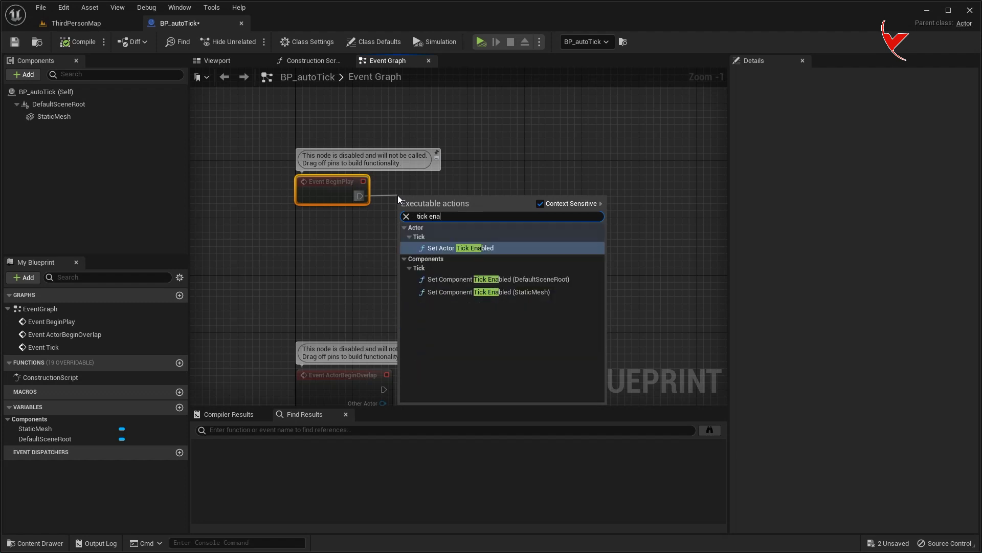
click(460, 248)
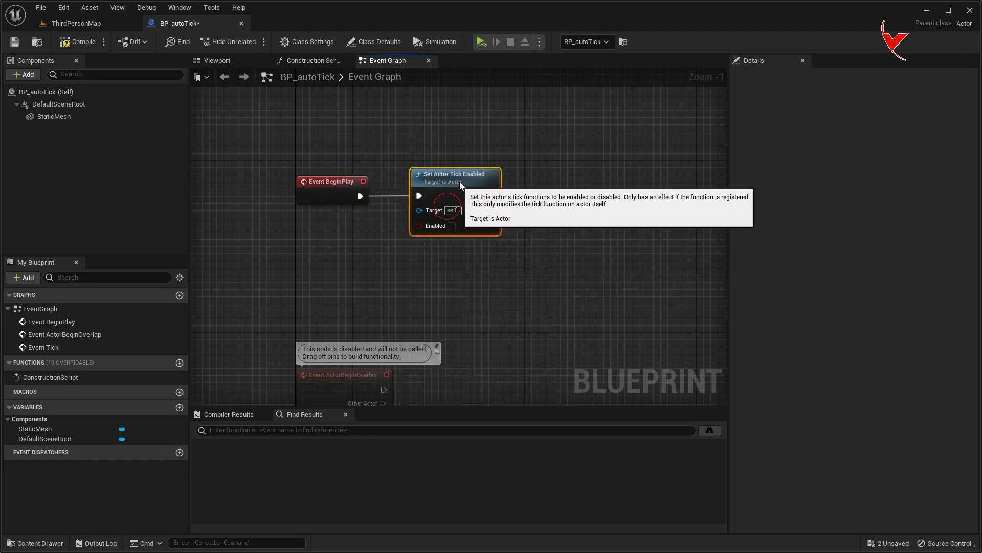
Step: Play-test the level, then return to BP_autoTick's Viewport with StaticMesh selected
click(78, 23)
click(246, 41)
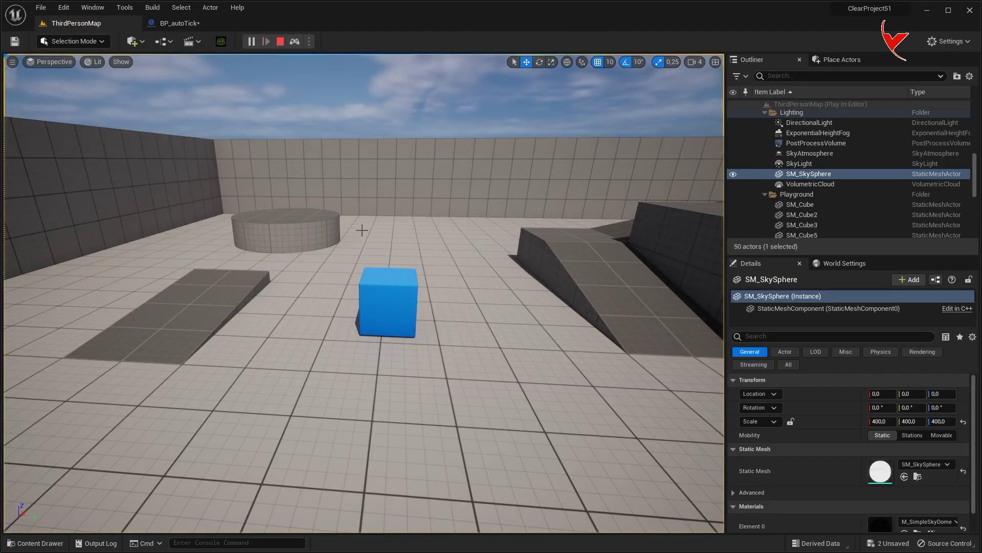
click(277, 42)
click(179, 23)
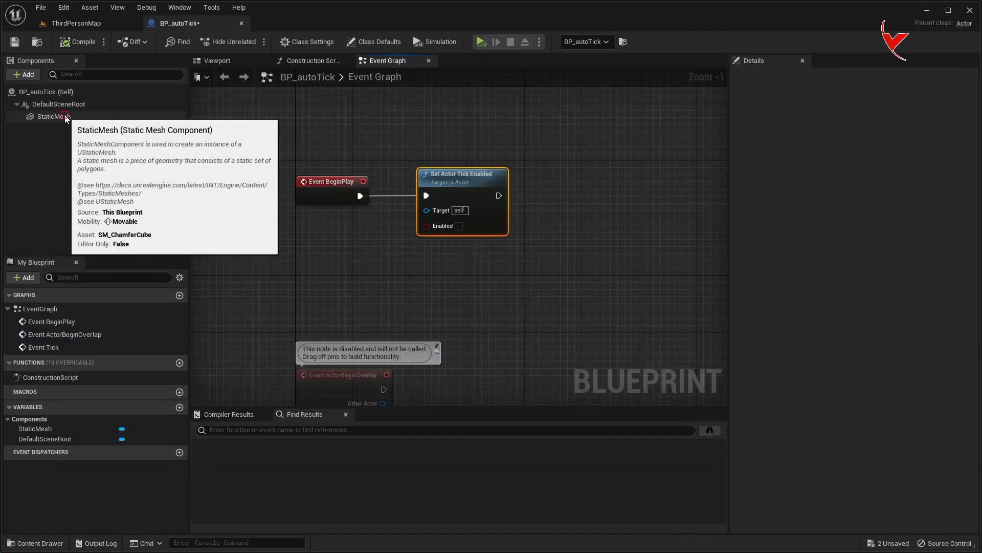
click(64, 114)
click(217, 61)
click(24, 75)
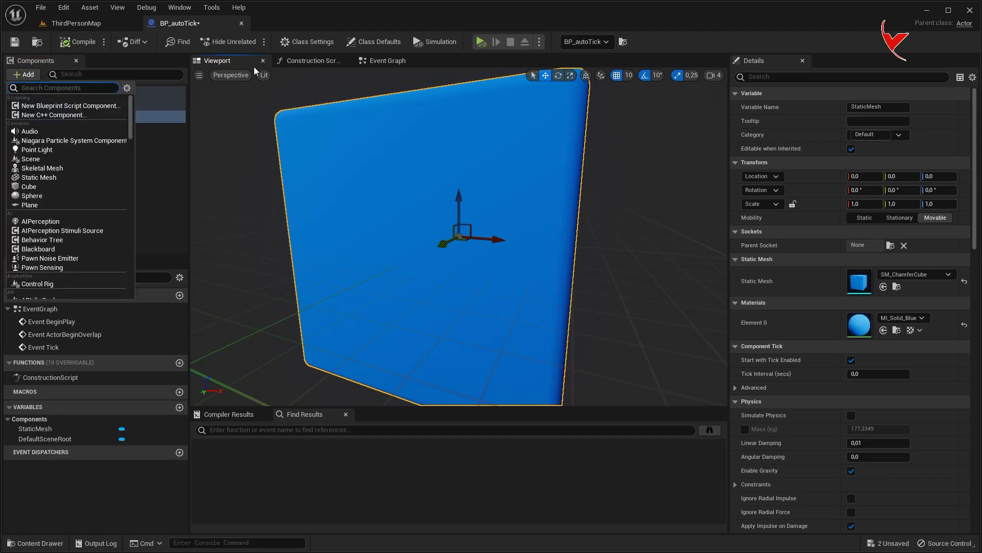
Step: Add a Box Collision component named Box under the StaticMesh
text(boxco)
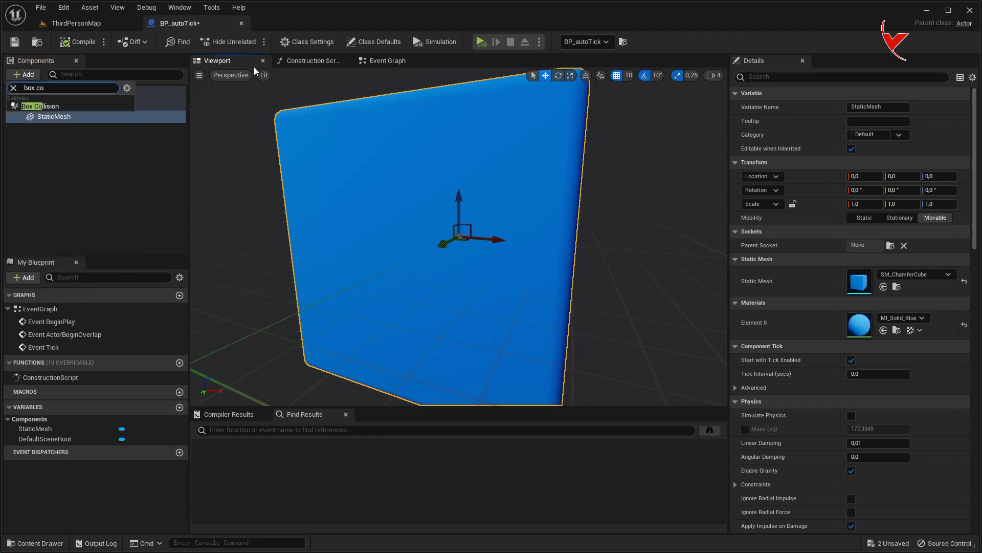
click(89, 109)
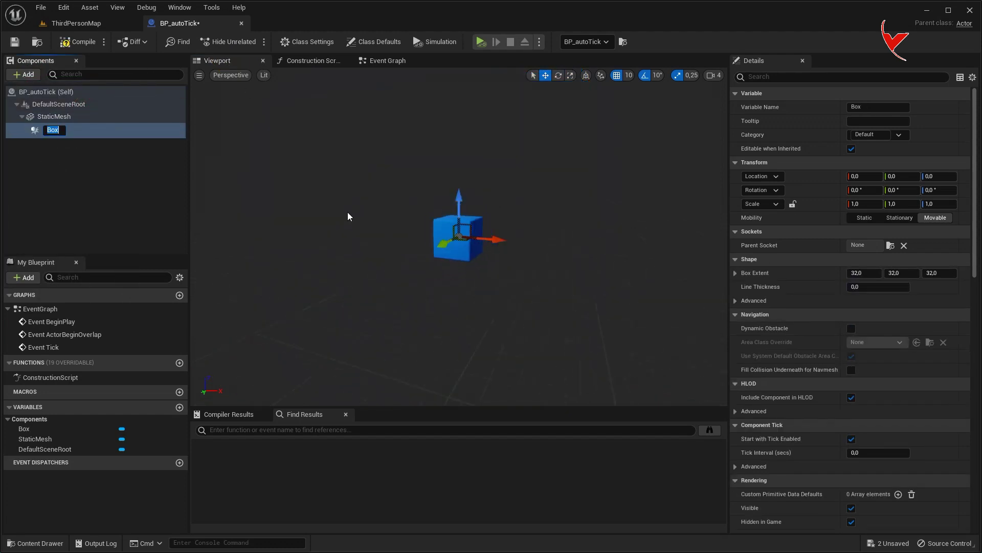
key(Return)
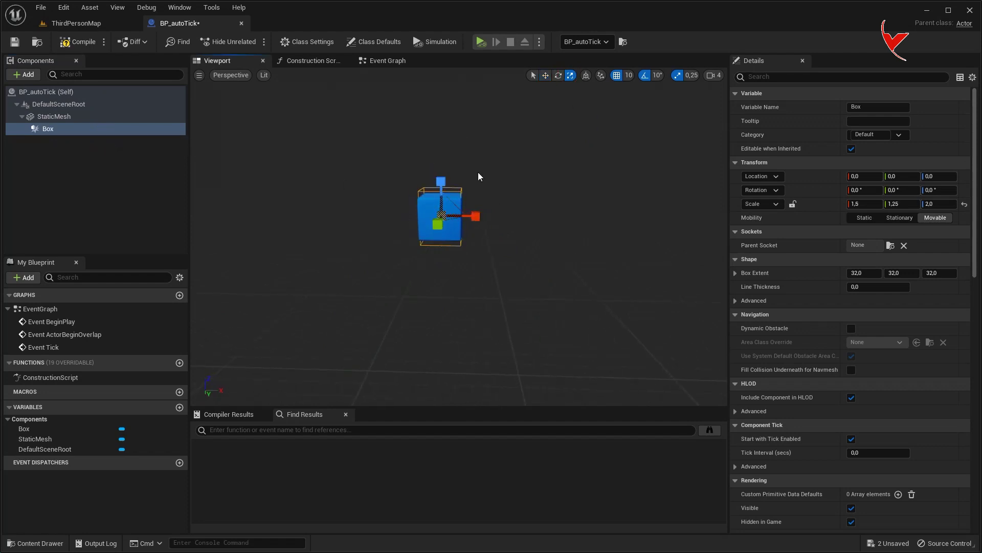
Step: Scale the Box to 1,25 / 1,25 / 2,0 and create its On Component Begin Overlap event
right_drag(439, 176, 440, 215)
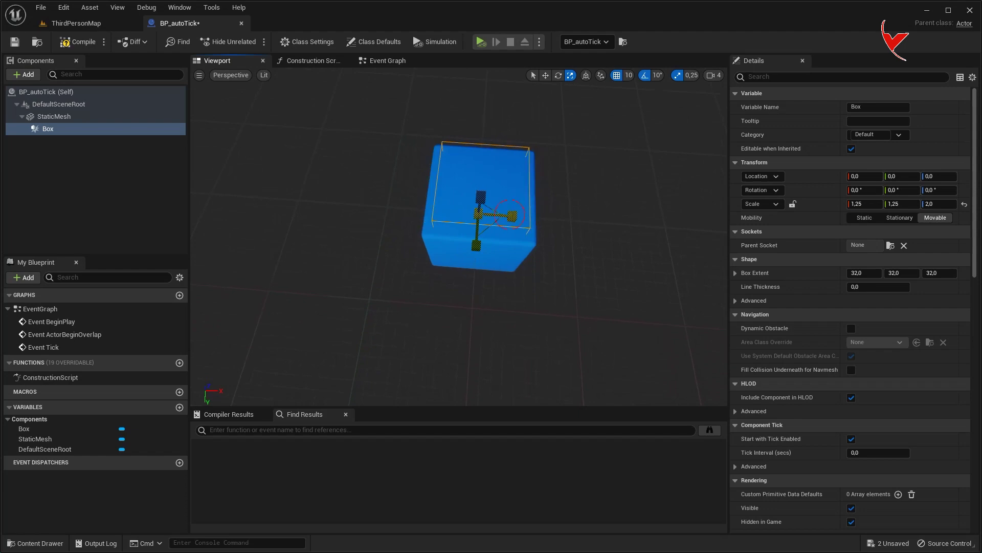
scroll(808, 205, down, 15)
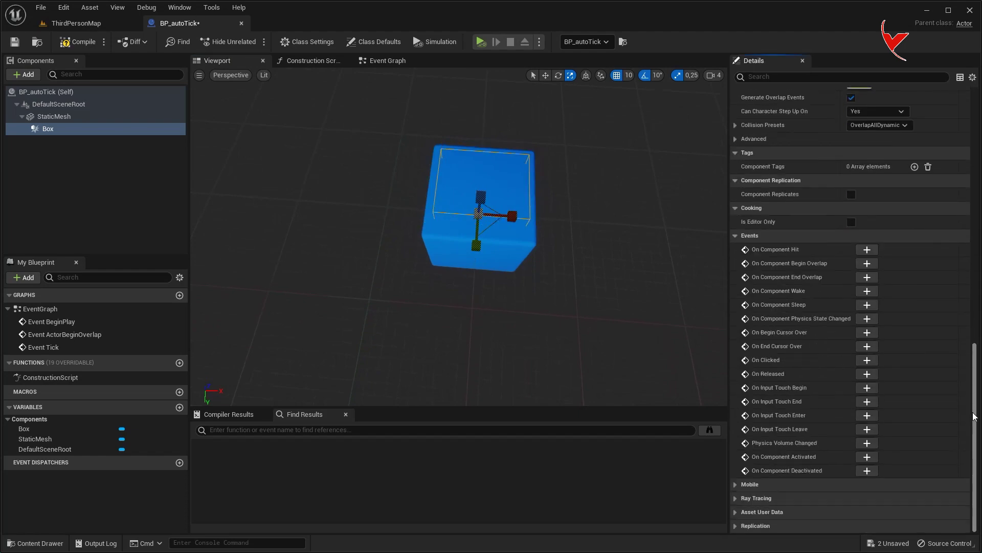
click(867, 263)
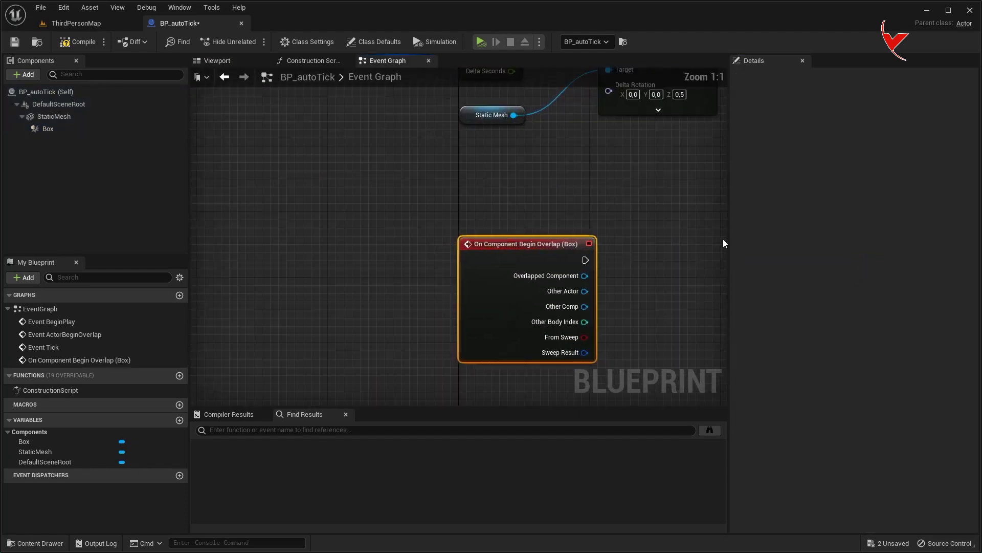
Step: Add an On Component End Overlap event for Box below the Begin Overlap event
click(87, 132)
click(867, 278)
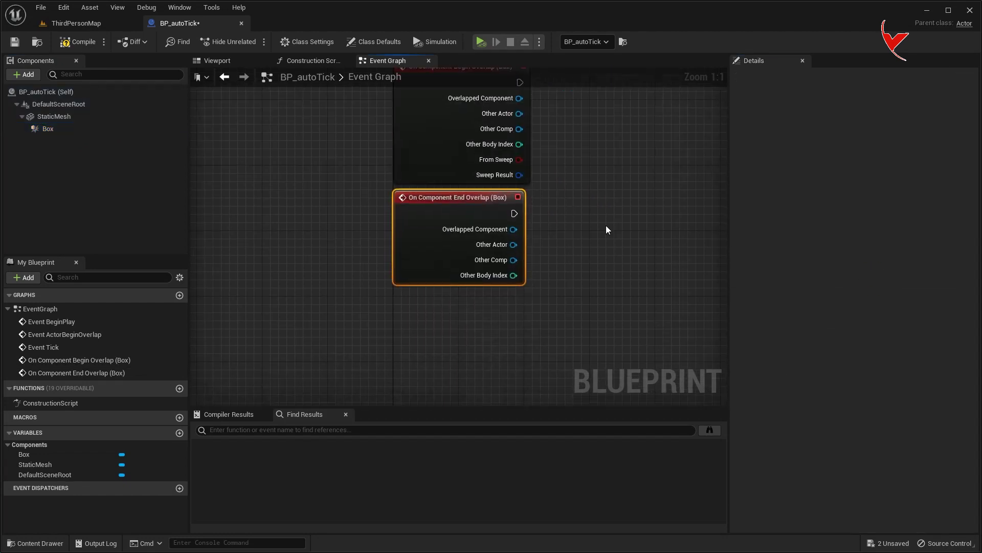
drag(424, 278, 421, 323)
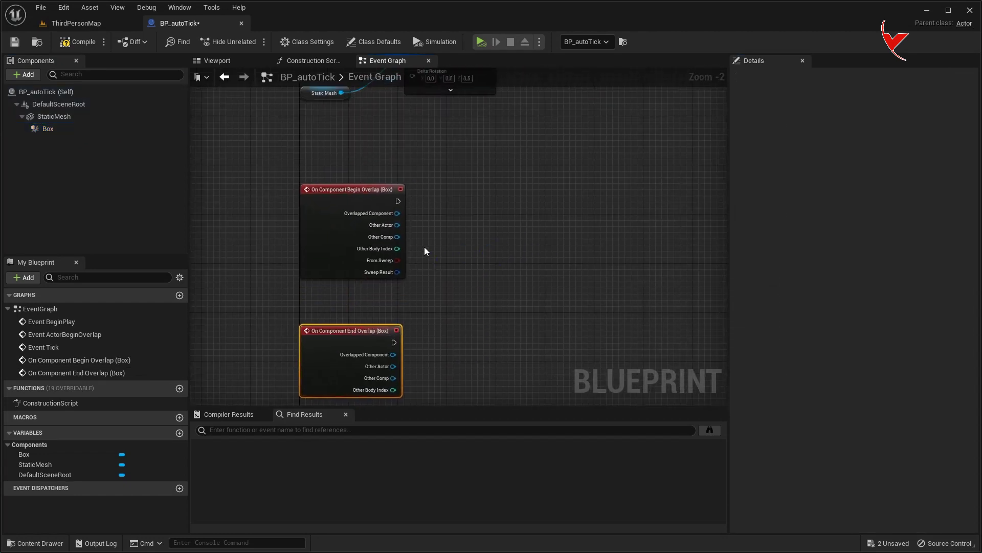
scroll(393, 193, up, 1)
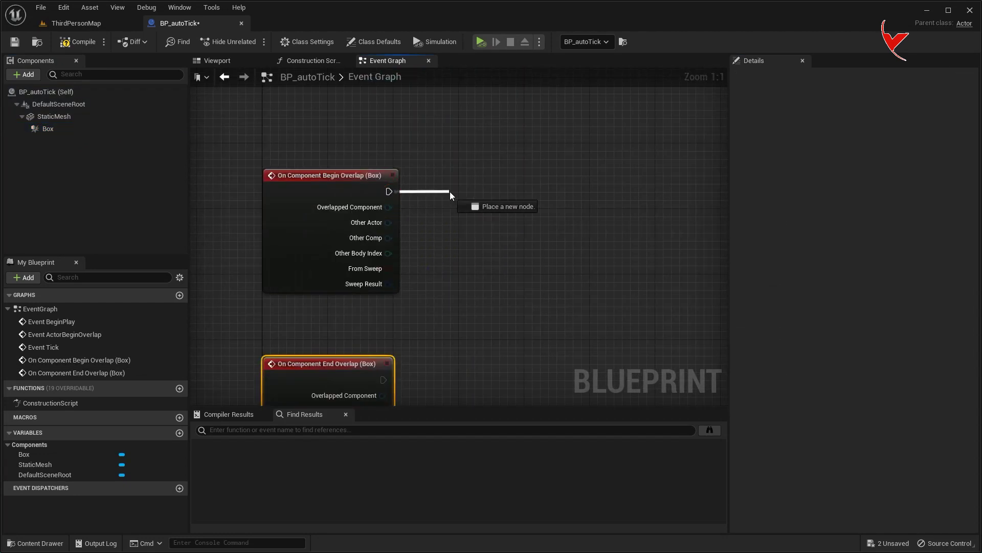
Step: Chain Begin Overlap into Cast To Character and a checked Set Actor Tick Enabled
drag(389, 191, 451, 193)
text(cast to ch)
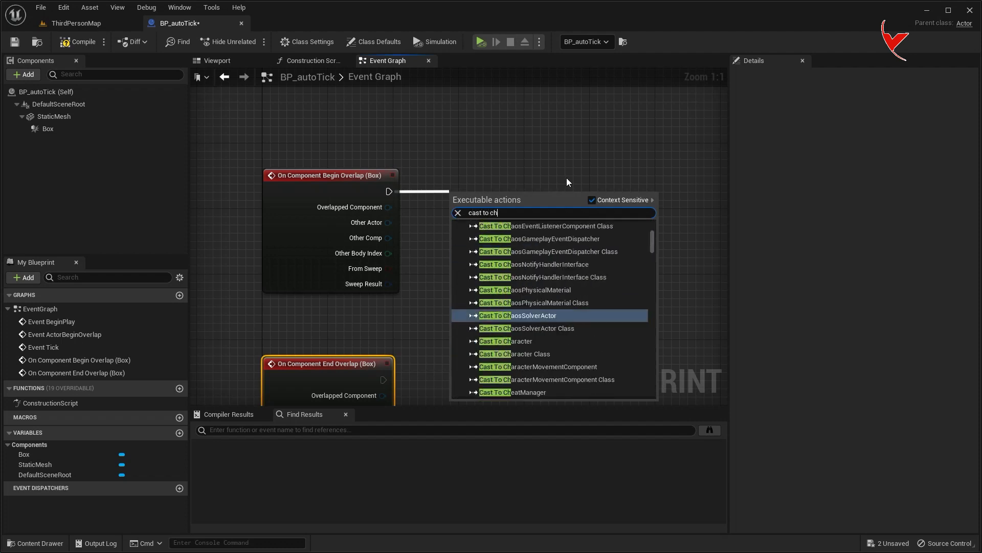
text(aracter)
click(518, 301)
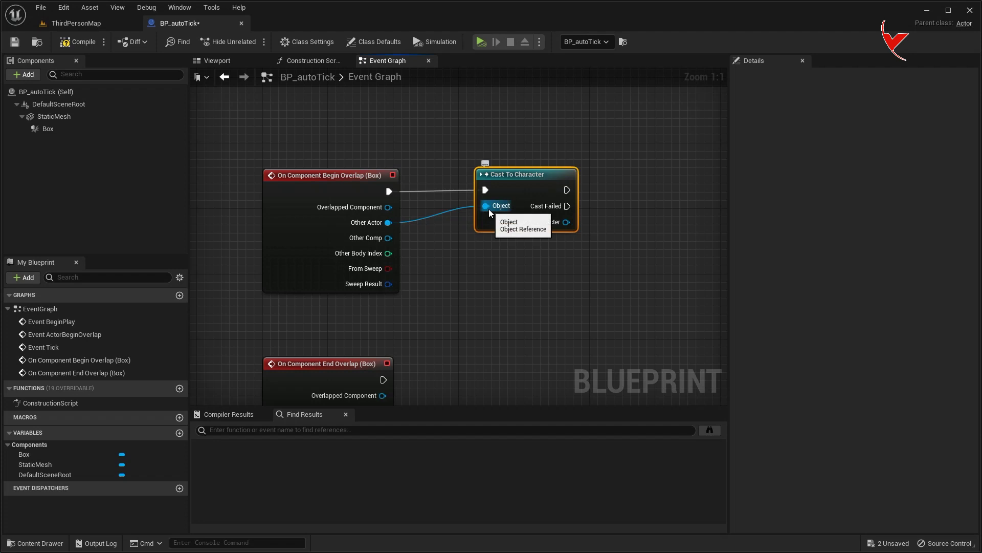
scroll(457, 265, down, 1)
right_drag(457, 265, 360, 266)
drag(404, 249, 447, 249)
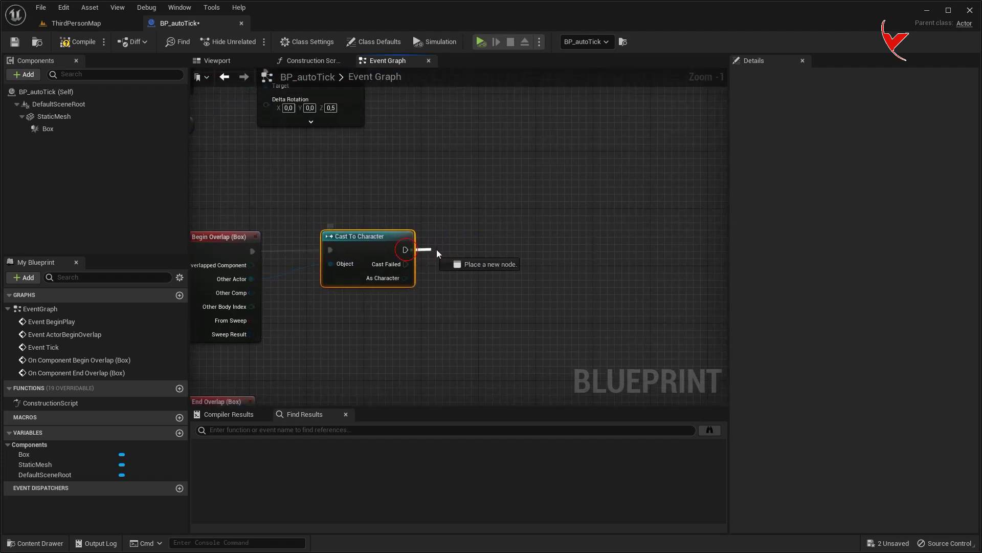
text(tic)
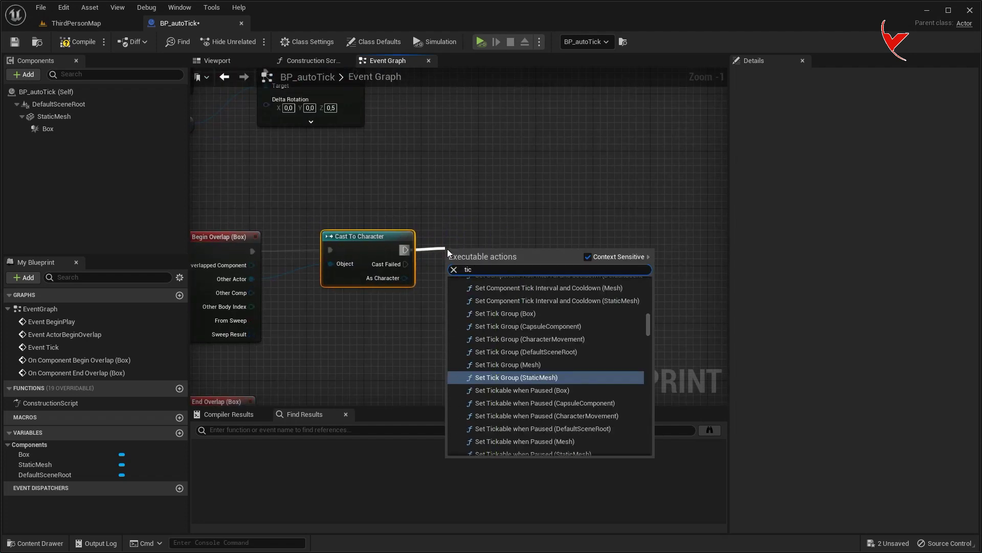
text(k enab)
key(Return)
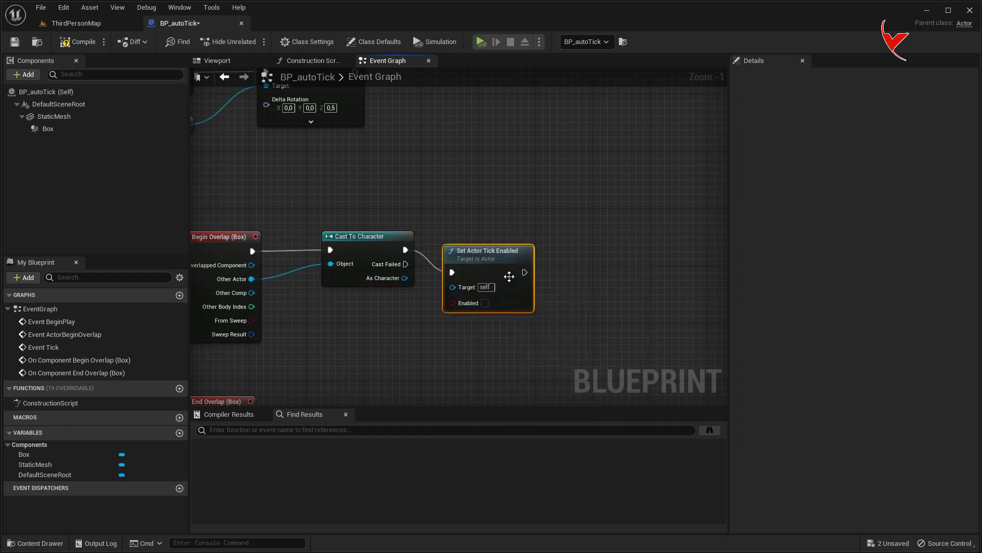
drag(504, 256, 532, 237)
Step: Copy the cast and tick nodes for End Overlap, wiring Other Actor, with Enabled unchecked
right_drag(513, 295, 582, 248)
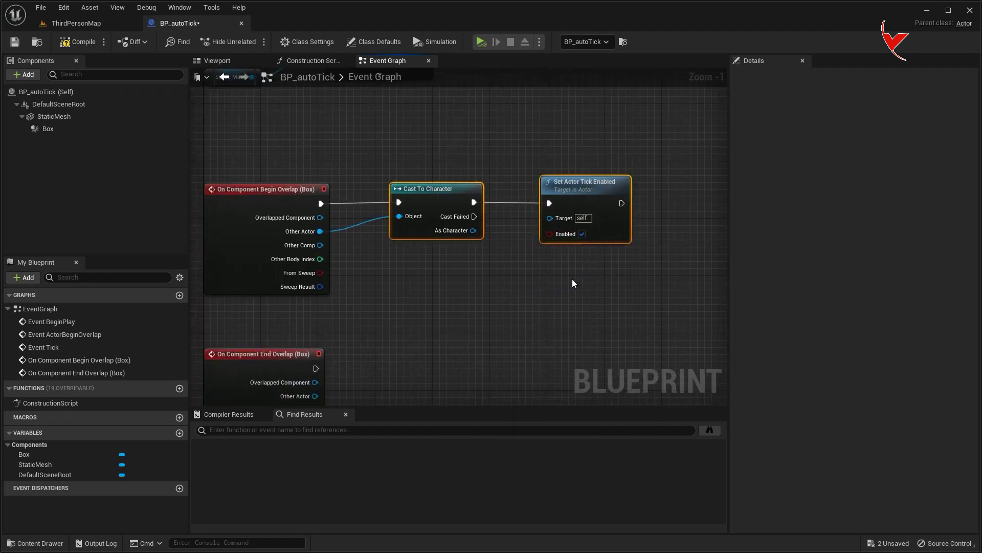
right_drag(446, 333, 461, 260)
key(ctrl+c)
key(ctrl+v)
drag(406, 299, 408, 297)
drag(330, 324, 397, 311)
click(590, 326)
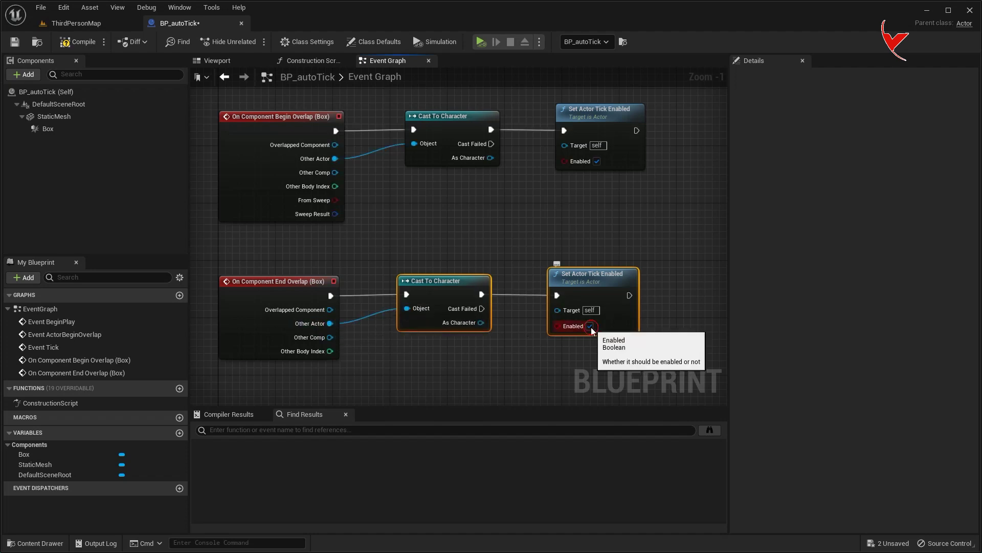
Step: Play the ThirdPersonMap level in the viewport and jump toward the blue cube
click(106, 17)
click(306, 41)
click(342, 68)
key(space)
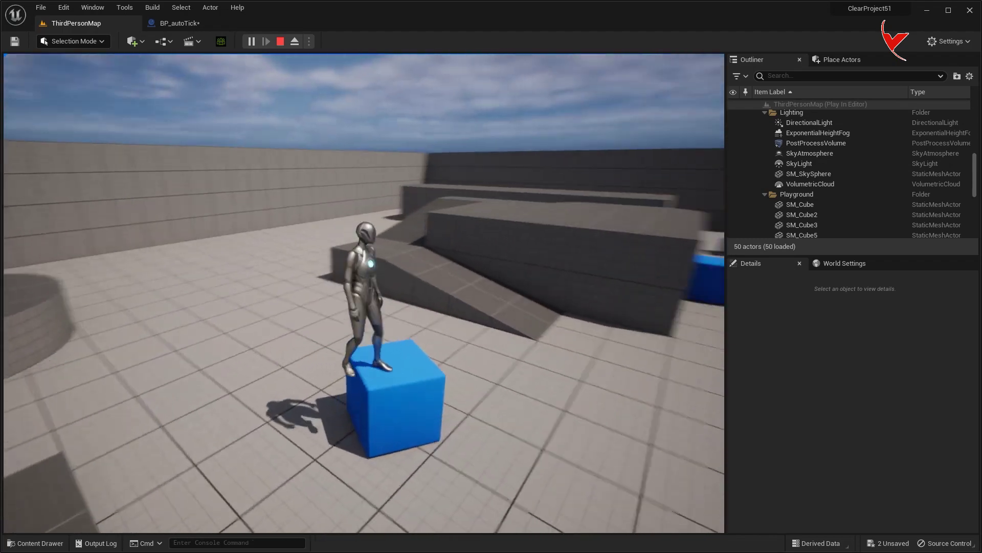
Step: Jump off the cube and walk across the floor, then stop play and reopen BP_autoTick
key(space)
key(space)
key(w)
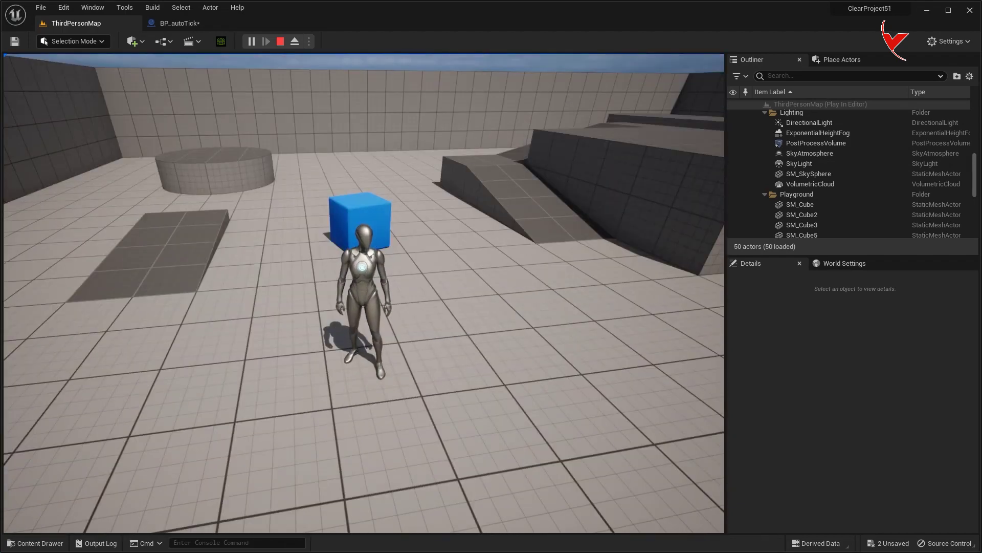
key(Escape)
click(179, 23)
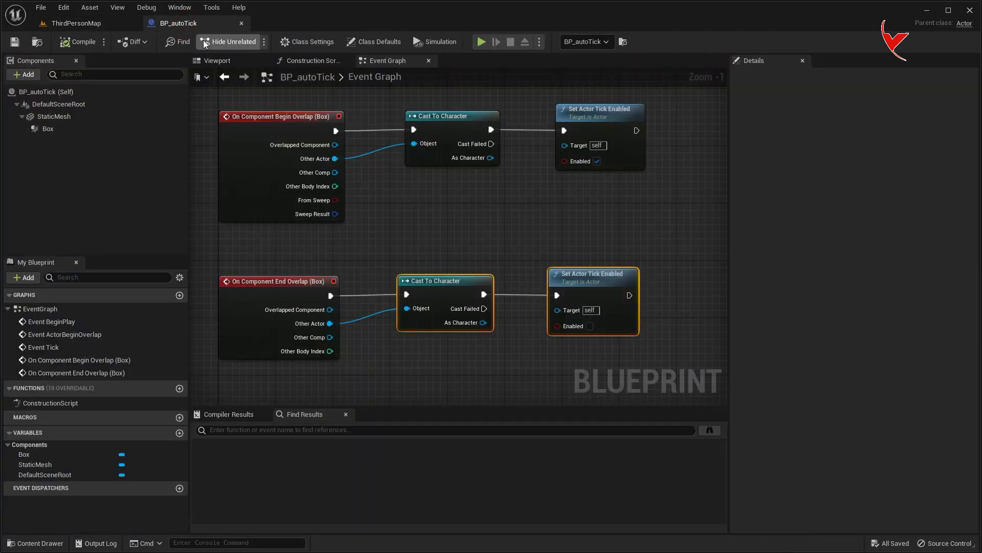
Step: Scale the Box collision into a wide, flat trigger area around the cube in the Blueprint viewport
click(215, 60)
click(570, 75)
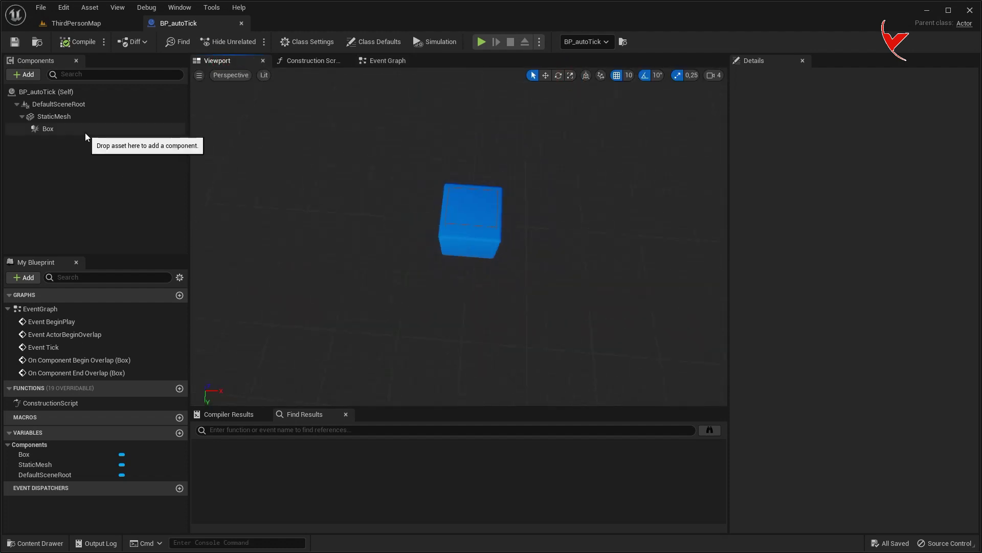
click(46, 128)
drag(467, 254, 468, 215)
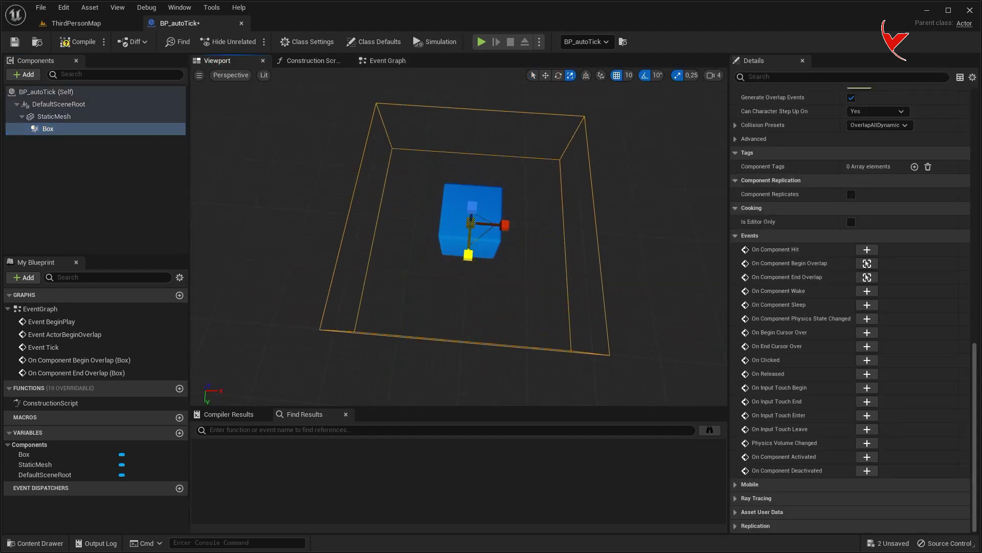
drag(460, 332, 460, 286)
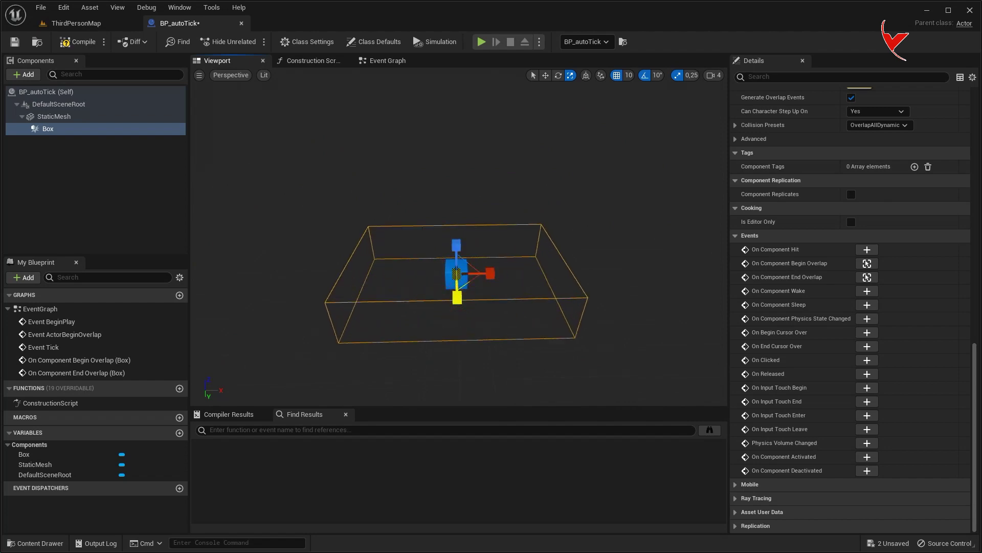
click(77, 23)
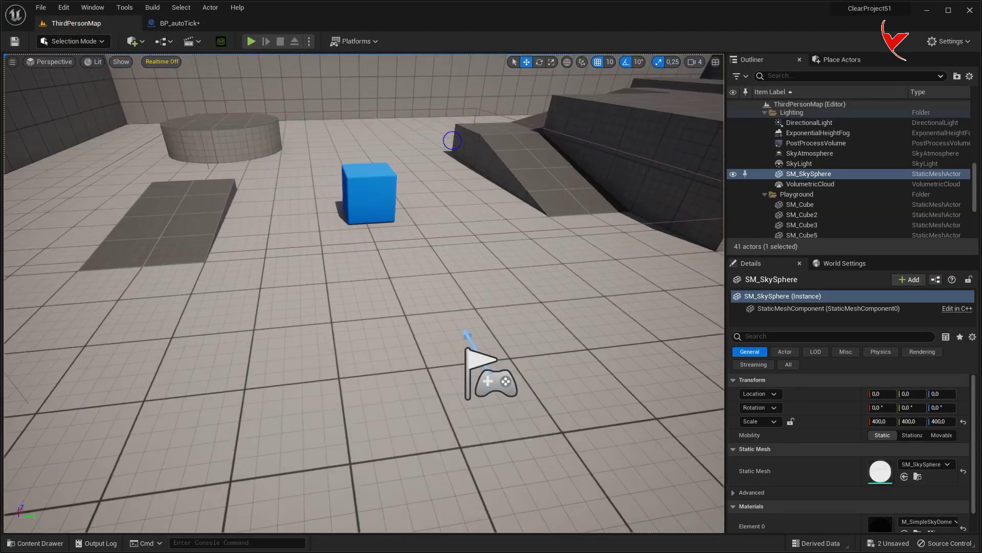
Step: Select the PlayerStart and run a first play test of the level
right_drag(364, 293, 358, 327)
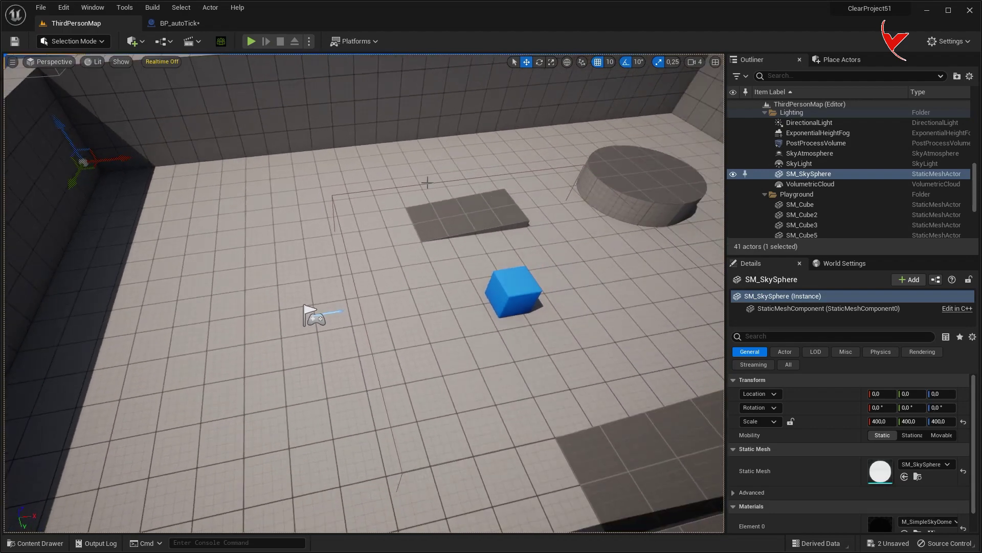
click(506, 311)
click(313, 316)
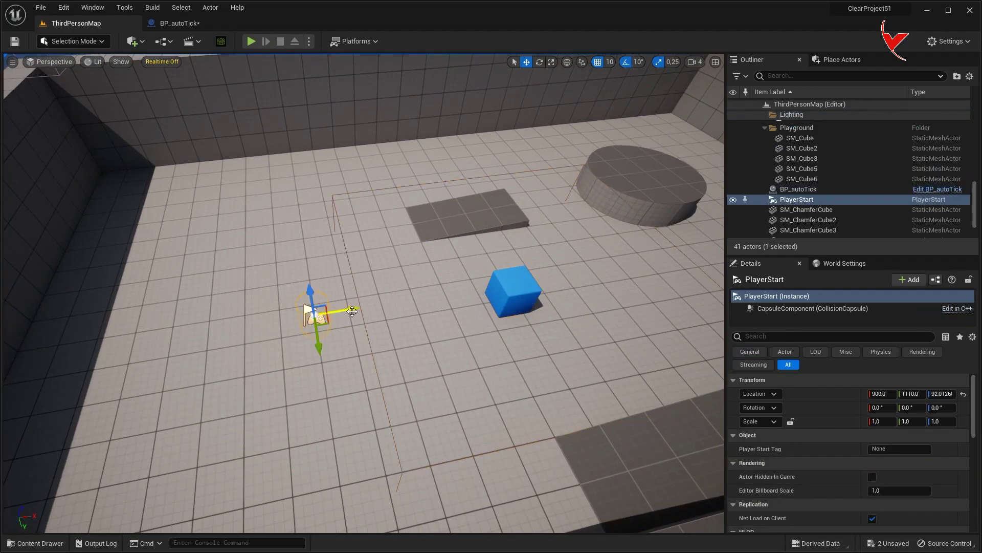
click(251, 41)
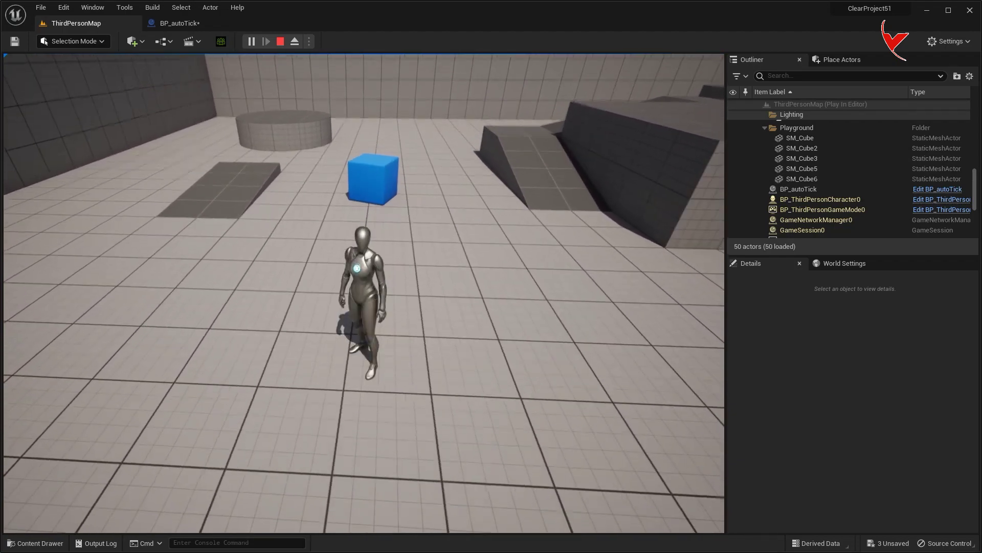
key(Escape)
Step: Move the PlayerStart toward the blue cube to X 1130, play-test again, then return to BP_autoTick
drag(215, 229, 427, 201)
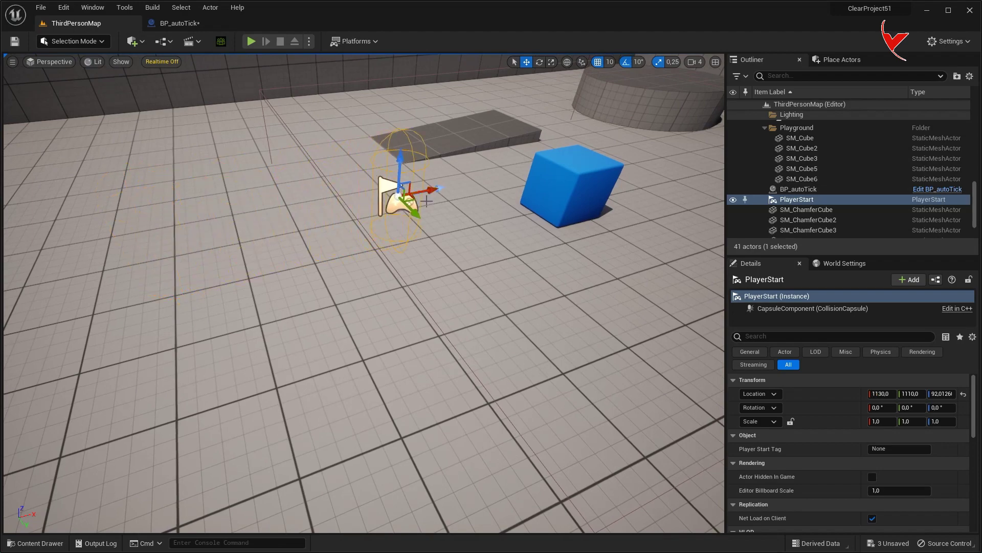
click(251, 41)
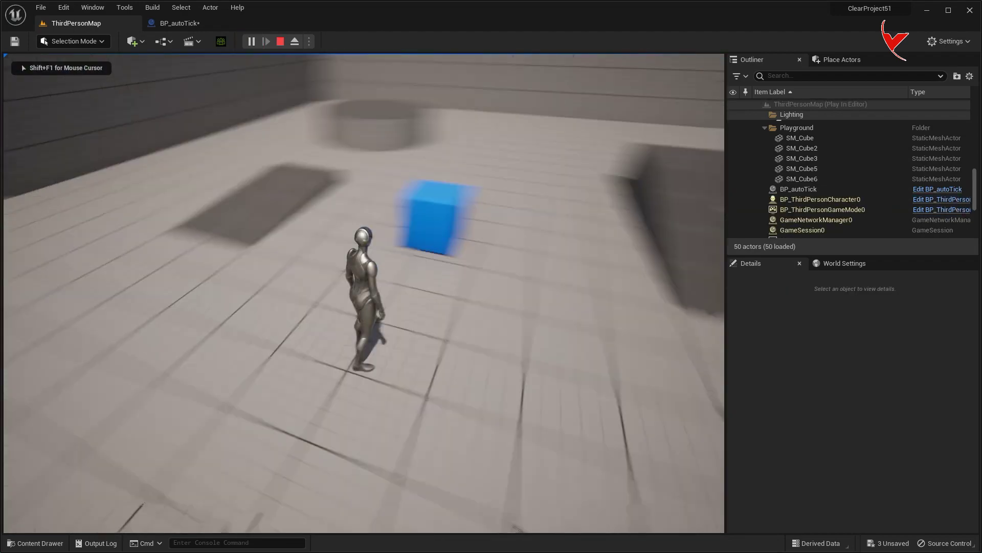
key(Escape)
click(354, 286)
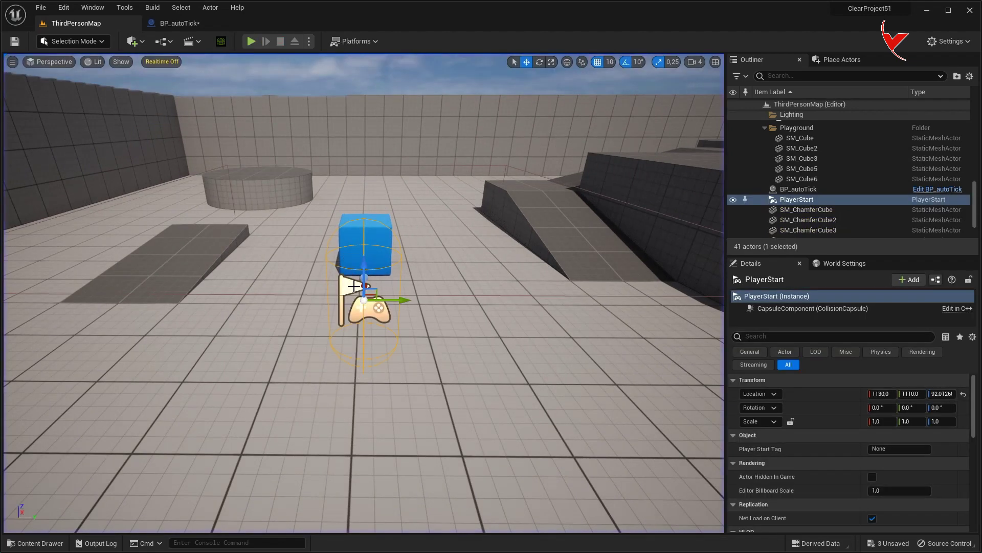
click(199, 29)
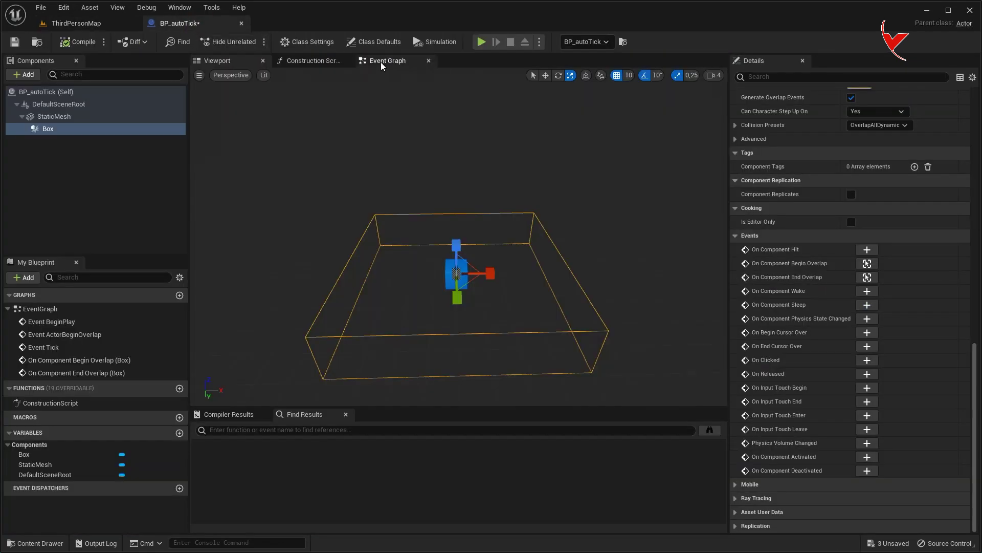
Step: In the event graph, add a new macro named OverlappingDetect
click(383, 63)
scroll(446, 251, down, 4)
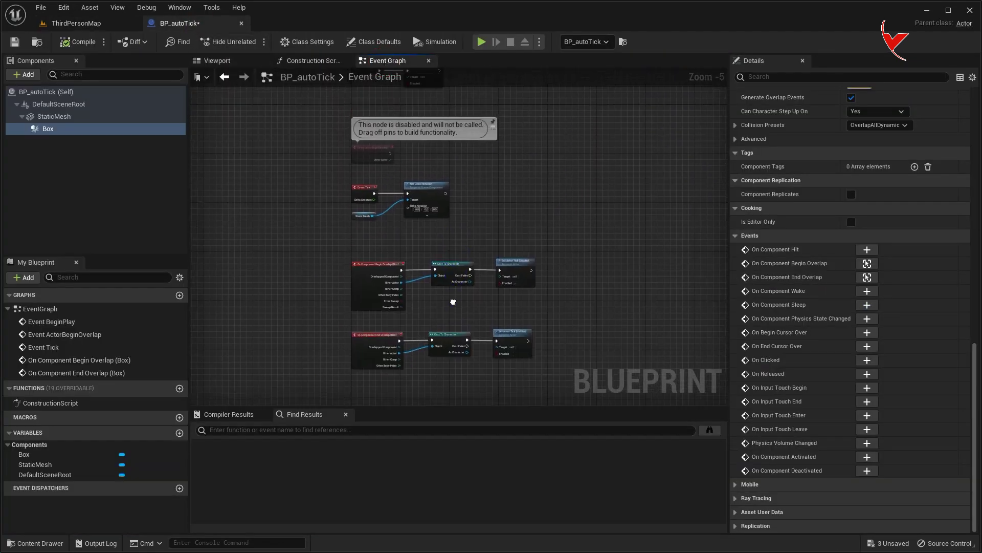
right_drag(460, 226, 457, 233)
scroll(457, 215, up, 5)
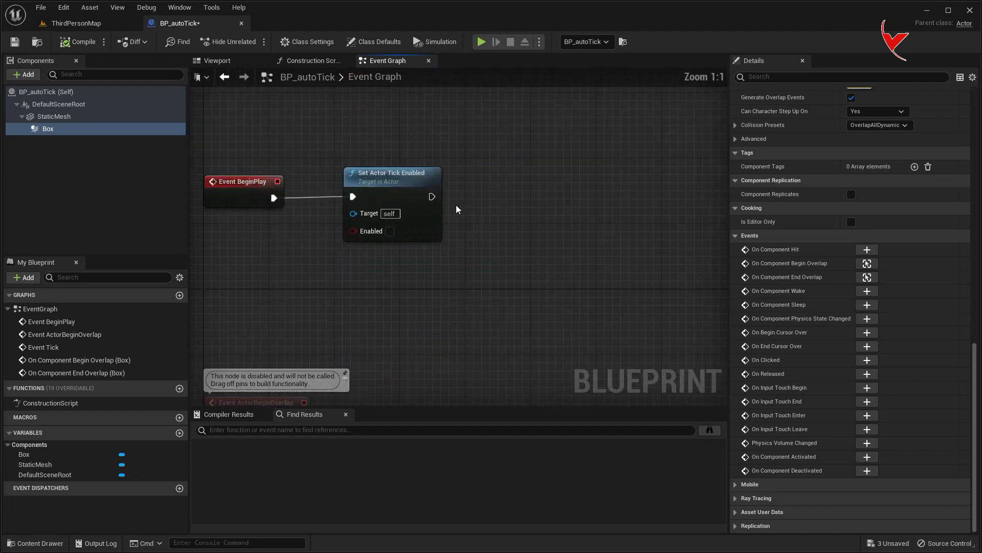
click(179, 417)
text(OverlappingDetect)
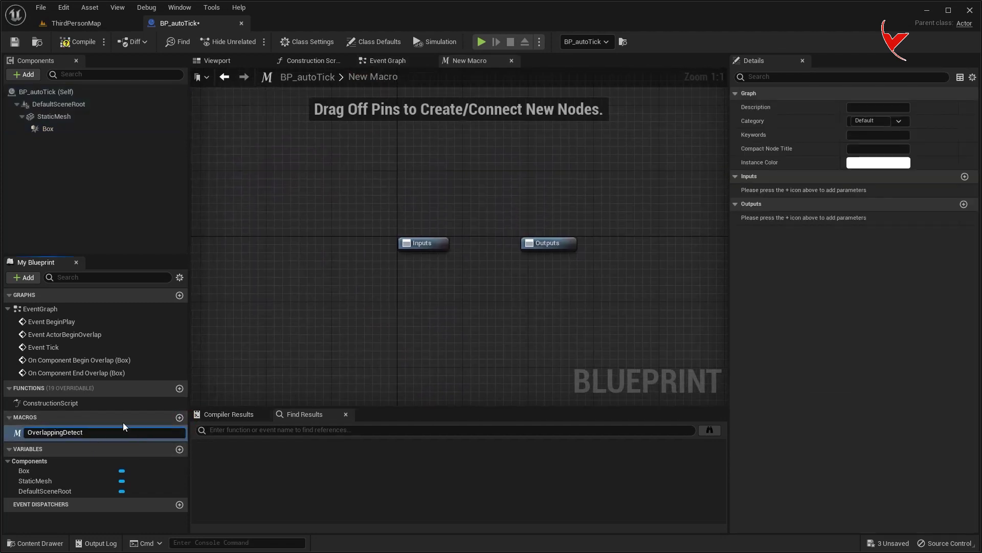
key(Return)
Step: Give the macro an Exec input In and an output Out, then wire a Sequence node from In
click(965, 177)
click(879, 190)
click(870, 217)
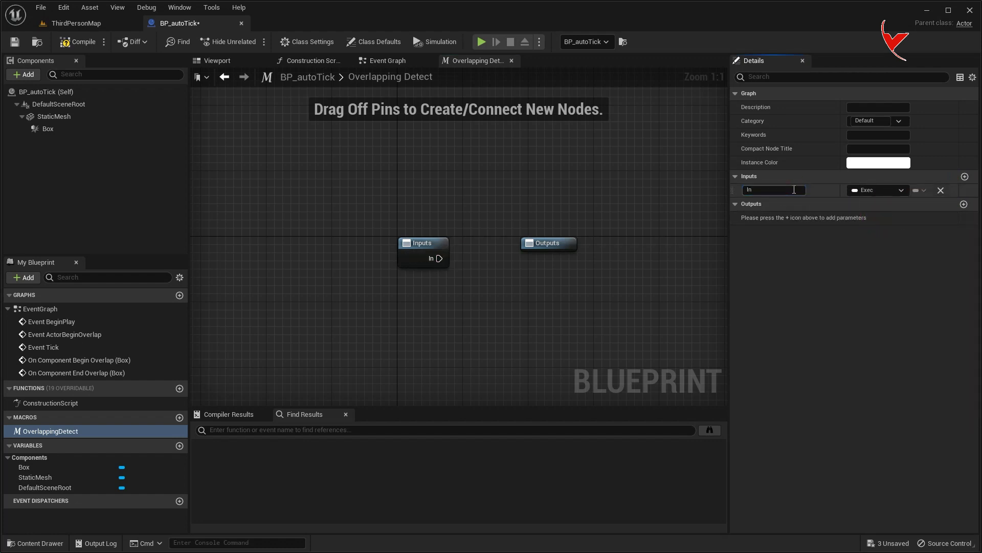
click(964, 204)
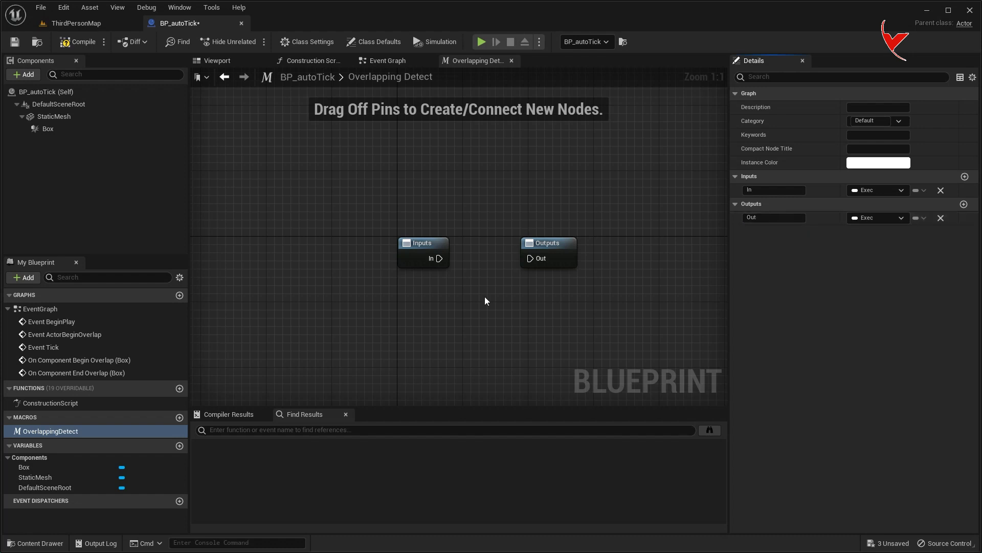
drag(429, 248, 400, 248)
mouse_move(326, 262)
mouse_down()
mouse_move(317, 259)
mouse_move(347, 261)
mouse_up()
text(seq)
key(Return)
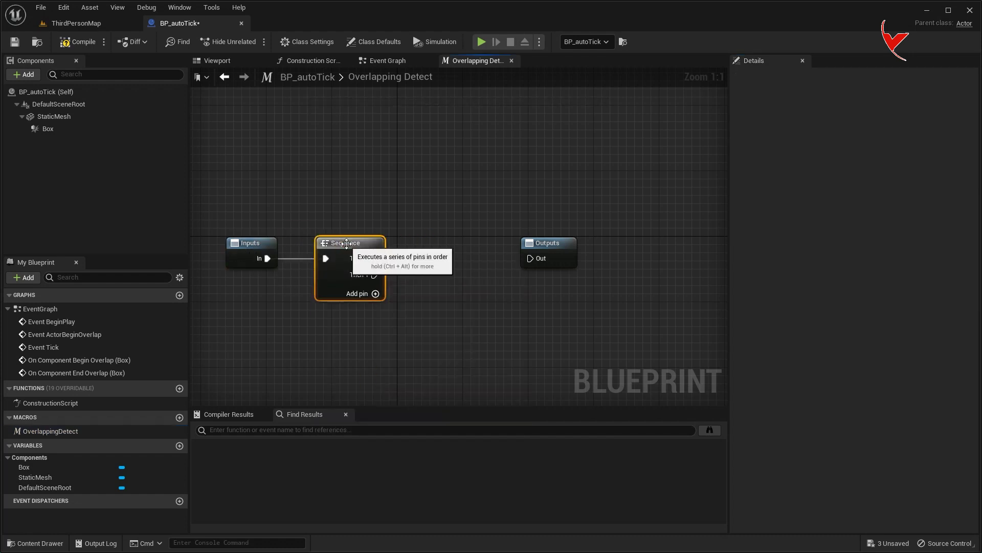
Step: Place the Outputs node above the Sequence and add a 0.2 Delay from Then 1
drag(550, 255, 443, 197)
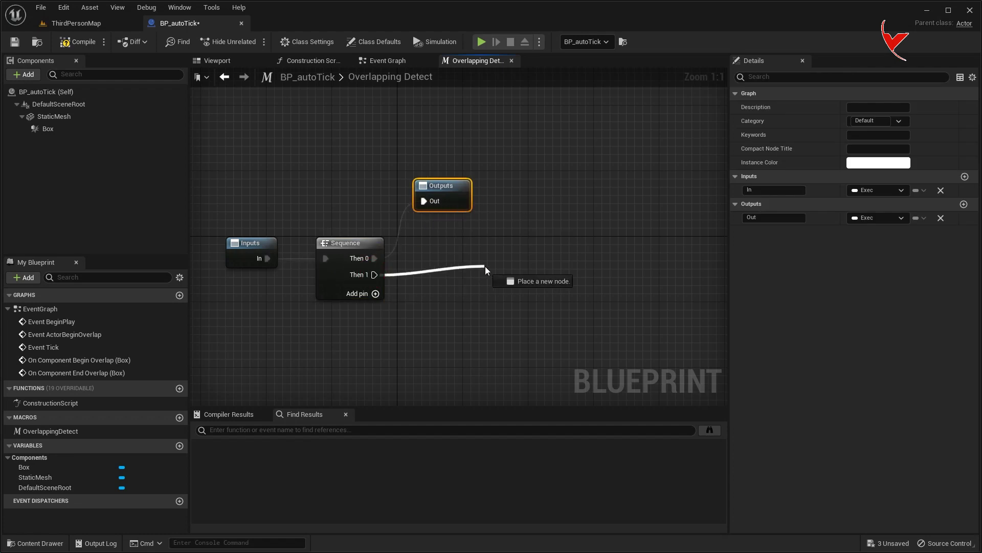
mouse_move(479, 271)
mouse_down()
mouse_move(499, 274)
mouse_move(493, 258)
mouse_up()
text(delay)
key(Return)
right_drag(564, 227, 461, 224)
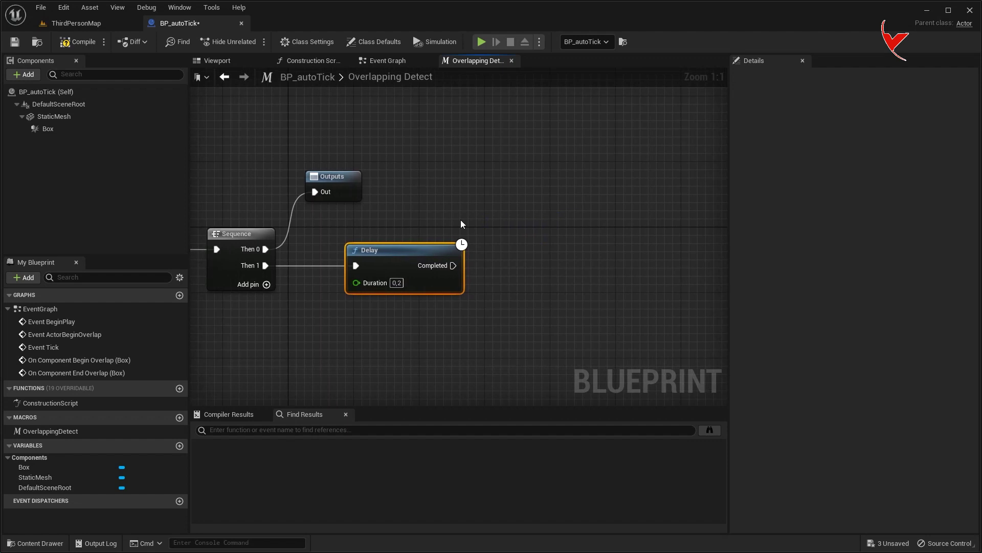
Step: Add the Box's Get Overlapping Actors and loop over them with For Each Loop
mouse_move(48, 128)
mouse_down()
mouse_move(420, 335)
mouse_move(510, 307)
mouse_up()
text(get over)
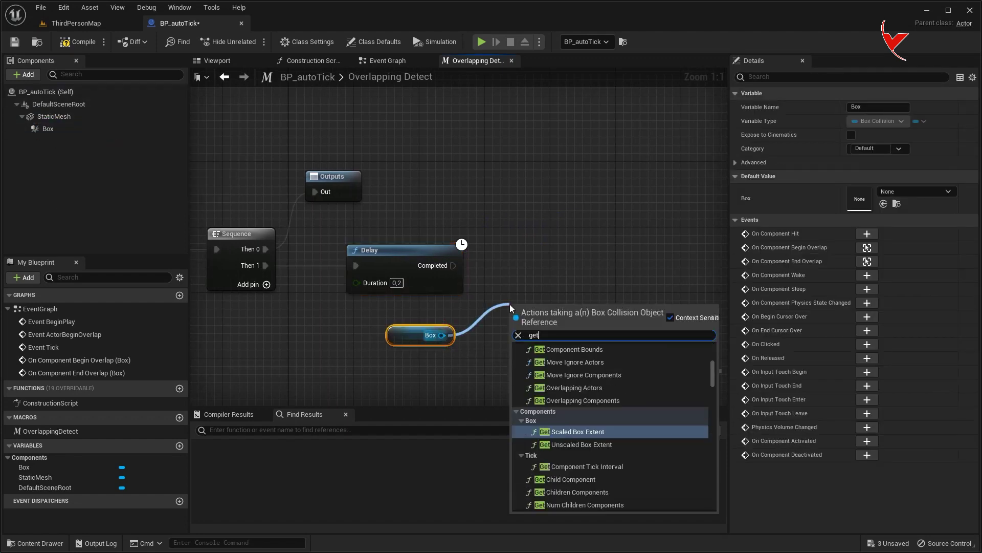
click(568, 357)
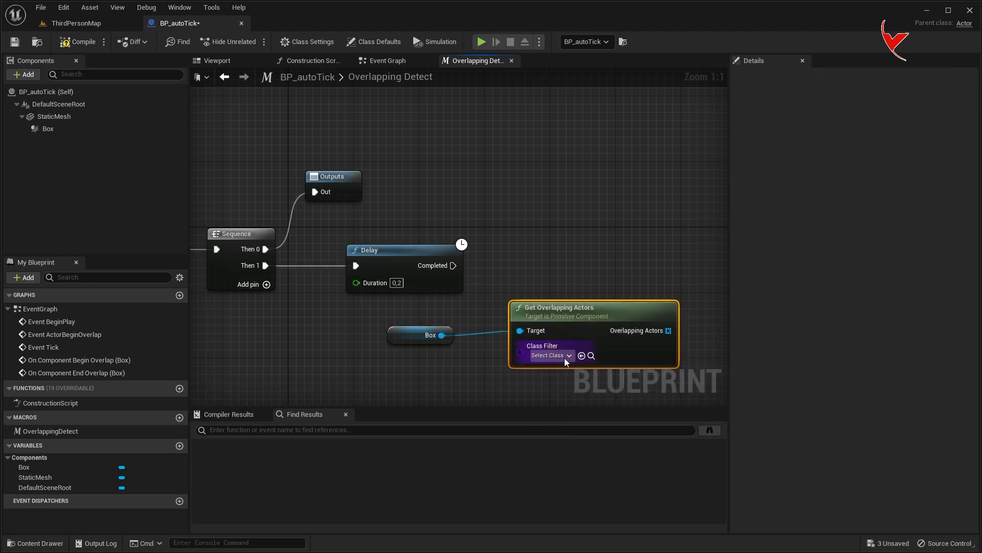
drag(565, 313, 558, 320)
right_drag(557, 321, 393, 251)
drag(494, 261, 538, 195)
text(for each)
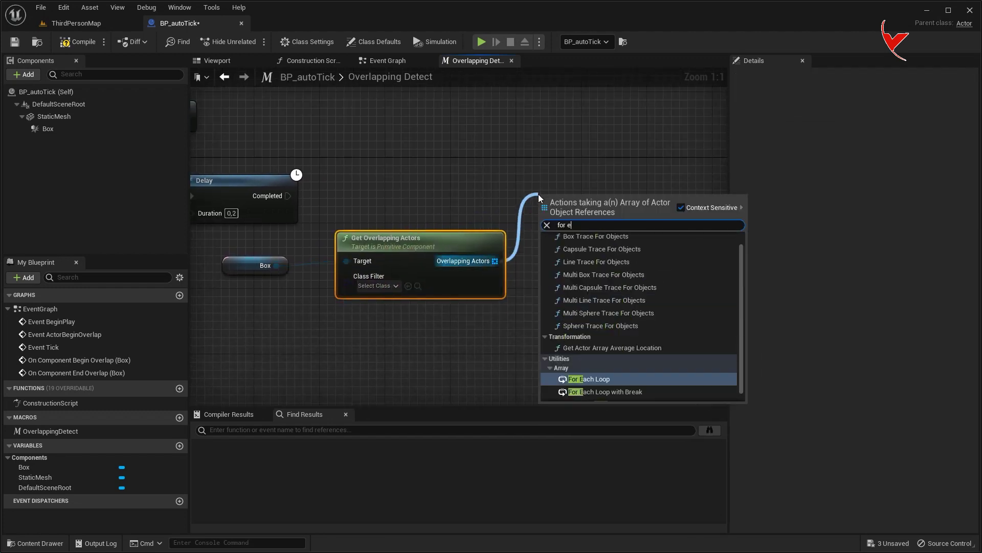
click(582, 259)
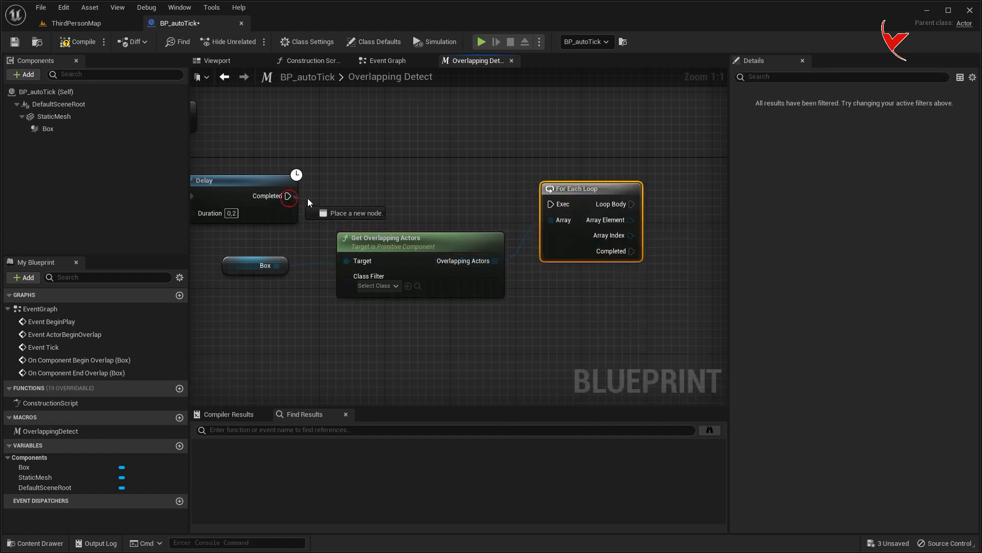
drag(563, 190, 563, 181)
right_drag(562, 181, 467, 159)
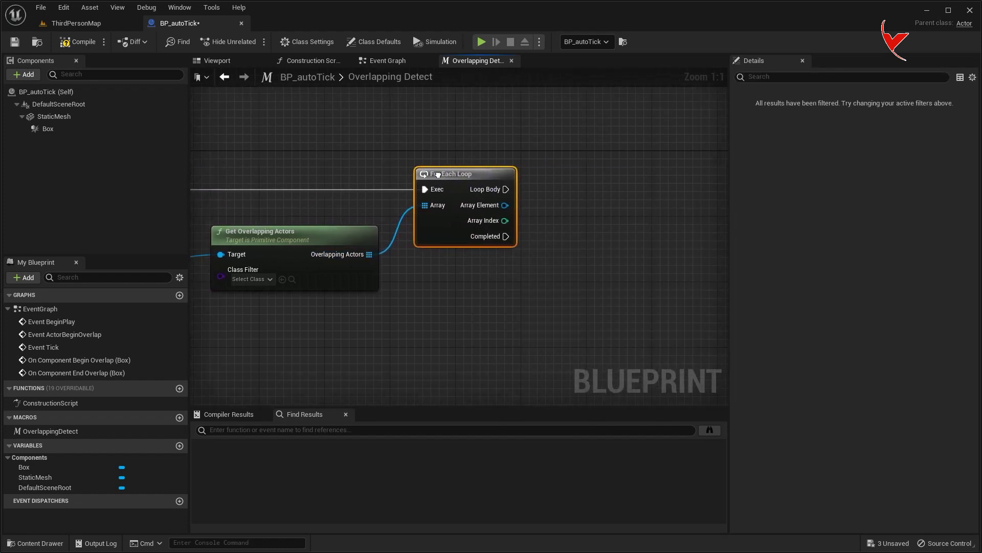
Step: Add Get Player Character and feed its Return Value into Is Overlapping Actor
right_click(350, 309)
text(get player cha)
key(Return)
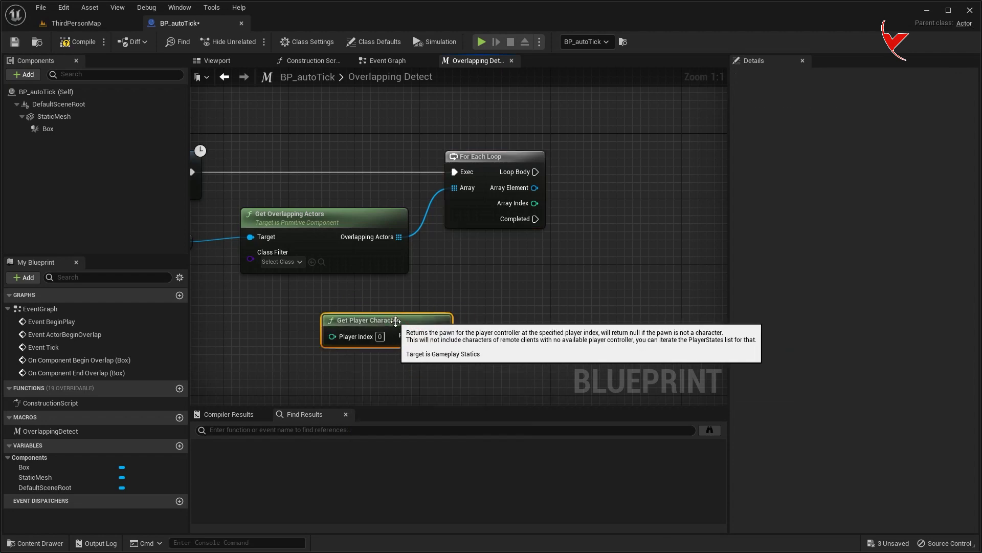
drag(441, 335, 495, 288)
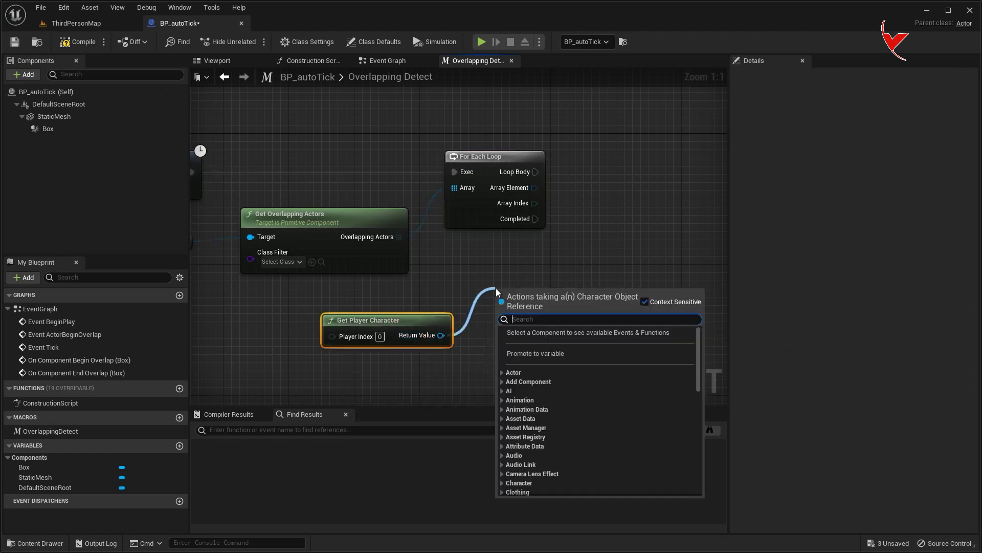
text(is overla)
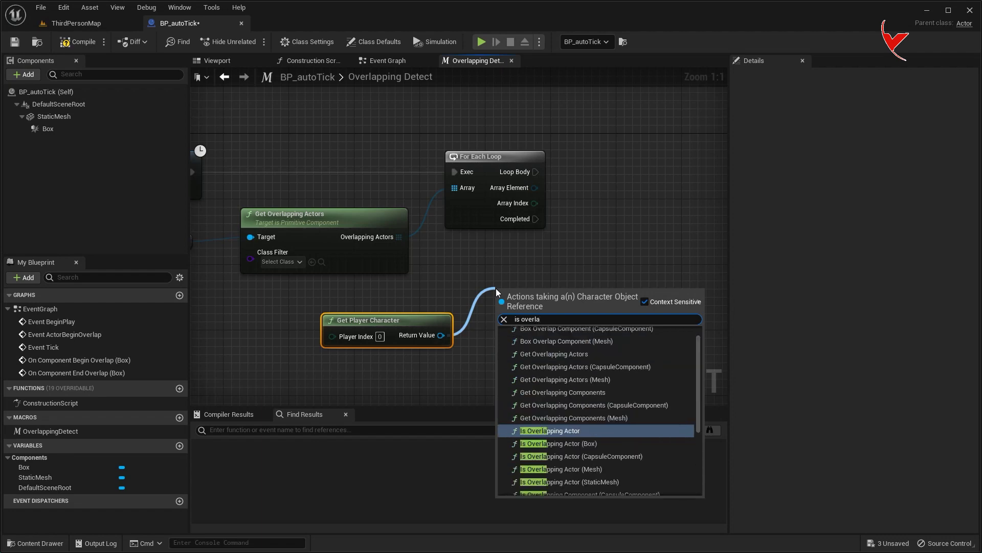
click(555, 433)
right_drag(569, 275, 438, 292)
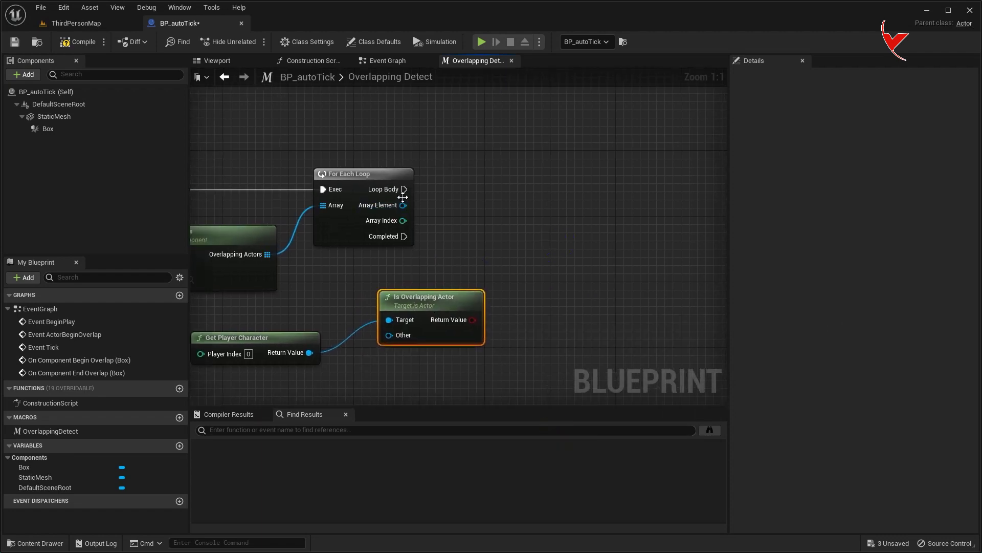
Step: Add a Branch on the overlap result, with Set Actor Tick Enabled on True
drag(404, 189, 484, 185)
text(bra)
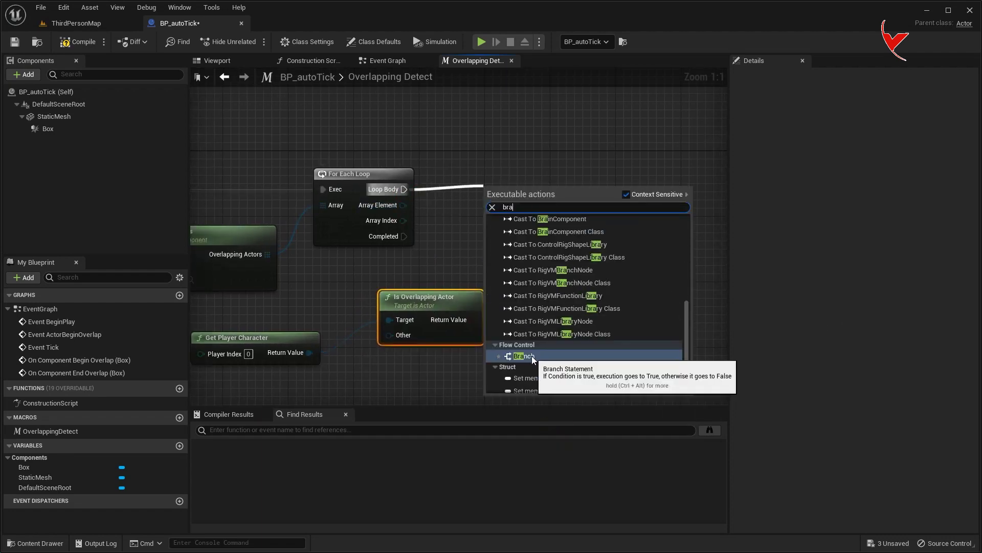
click(532, 355)
drag(472, 320, 515, 209)
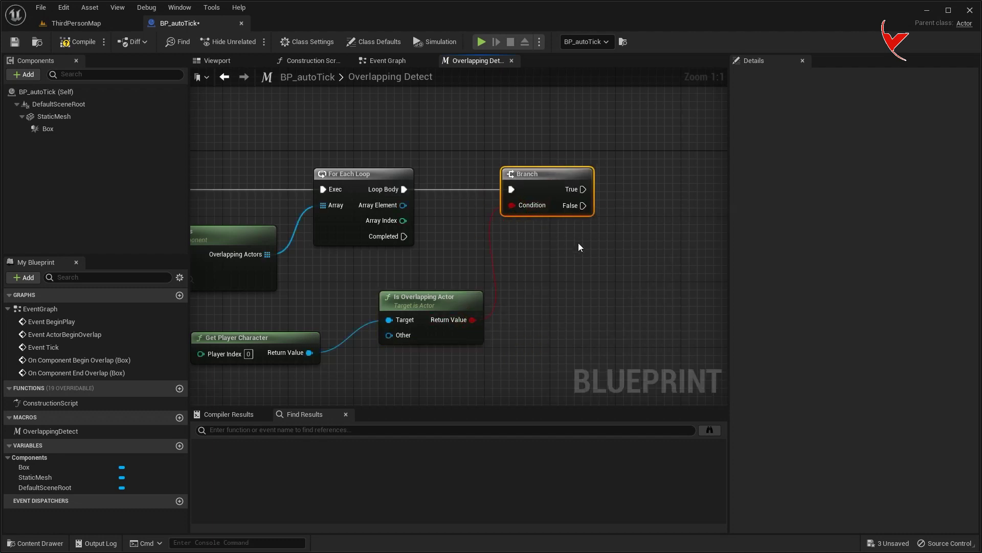
right_drag(576, 241, 443, 257)
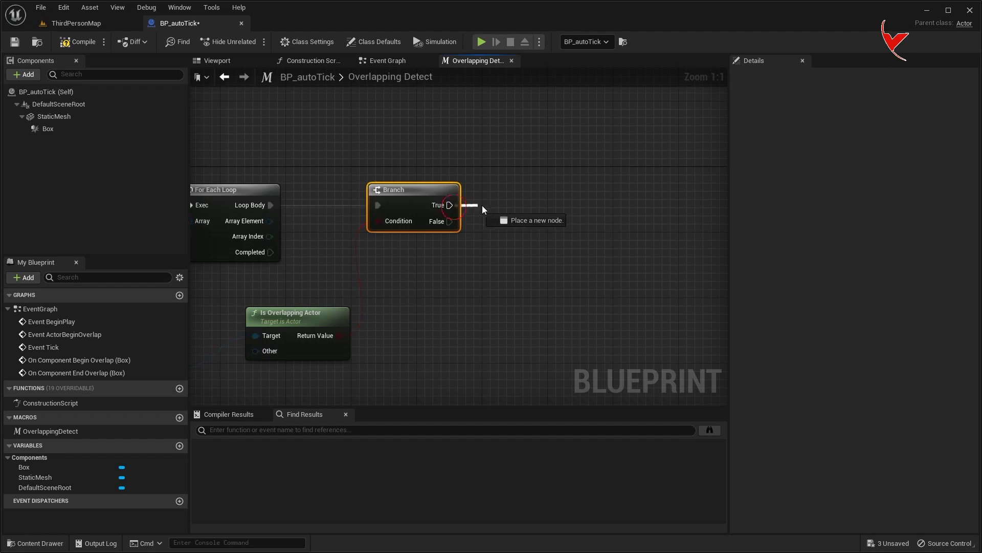
drag(449, 205, 483, 204)
text(set acto)
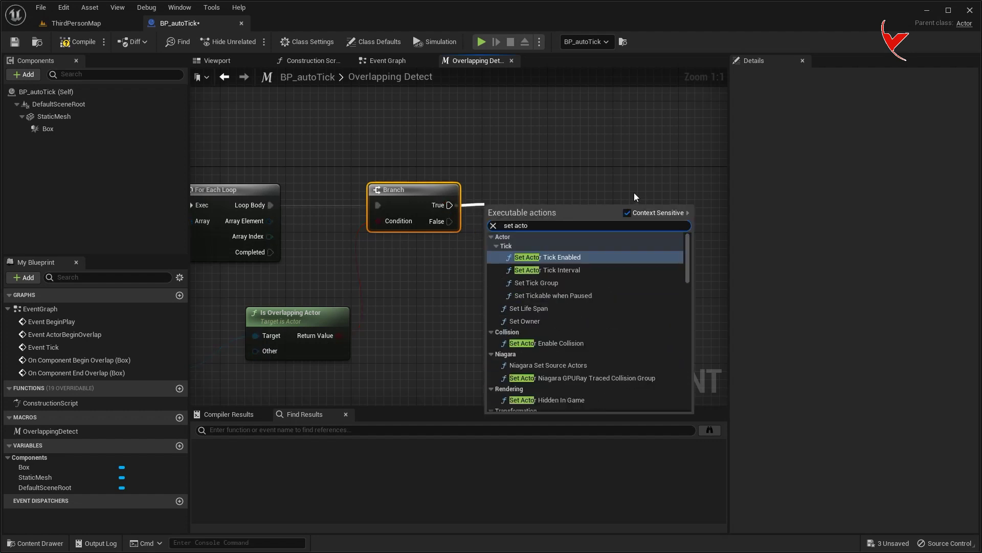
click(532, 256)
drag(532, 257, 563, 240)
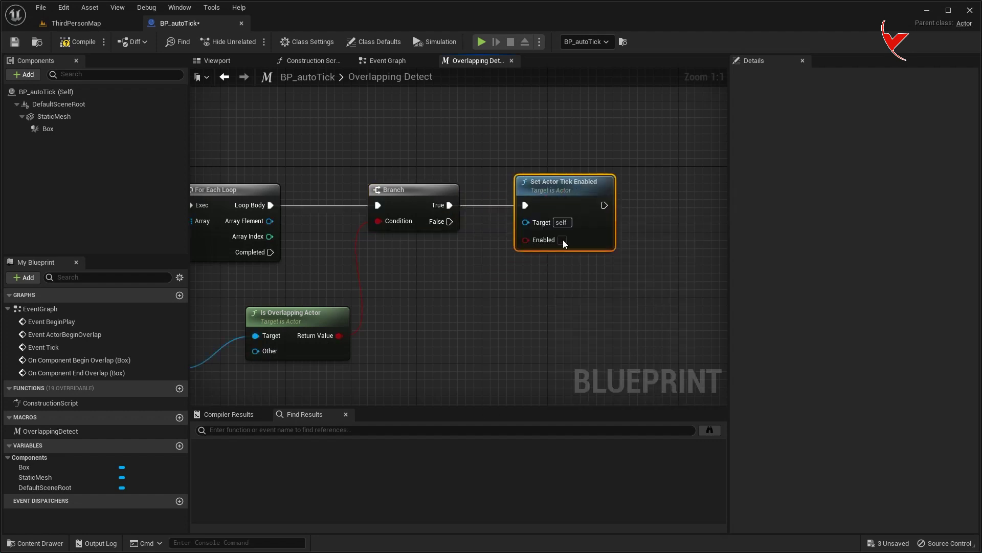
Step: Wire the loop's Array Element to the overlap Target and the player character to Other
scroll(512, 300, down, 1)
right_drag(358, 274, 459, 231)
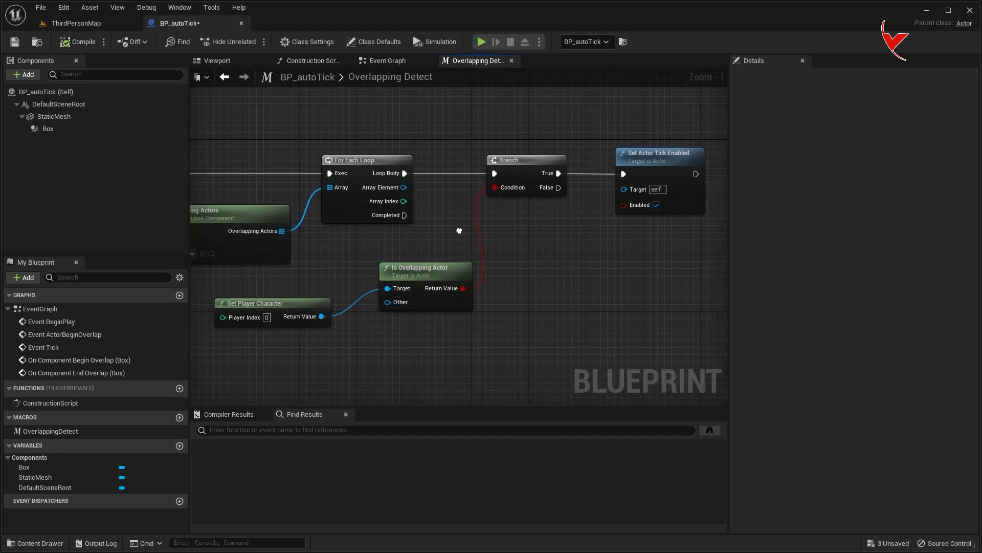
drag(428, 268, 514, 260)
drag(524, 129, 529, 173)
drag(471, 162, 526, 169)
drag(330, 188, 399, 289)
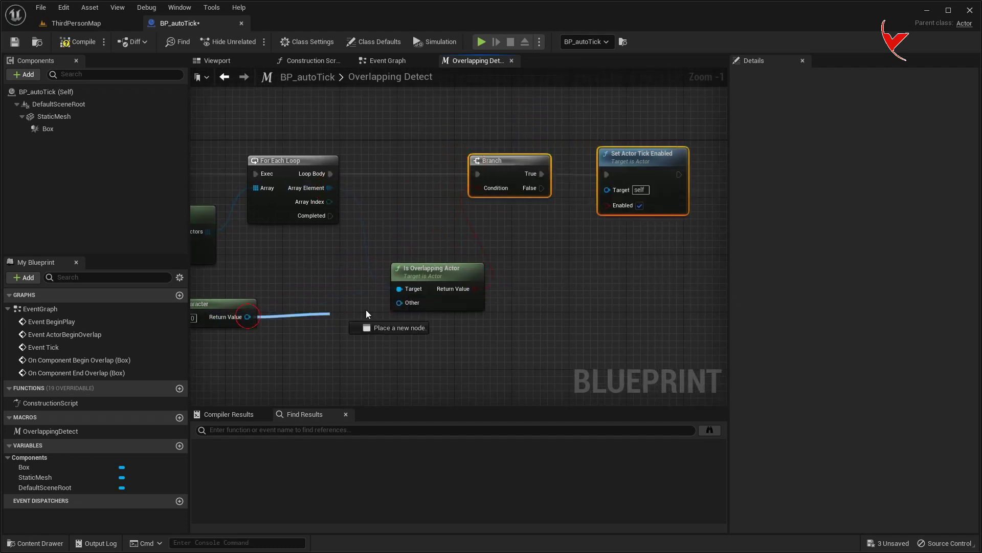
drag(248, 316, 399, 302)
right_drag(344, 316, 455, 308)
drag(333, 296, 426, 277)
Step: Pan and zoom the graph to frame the whole OverlappingDetect macro
scroll(419, 281, down, 2)
mouse_move(490, 299)
right_down()
mouse_move(646, 269)
mouse_move(598, 268)
right_up()
scroll(599, 268, down, 1)
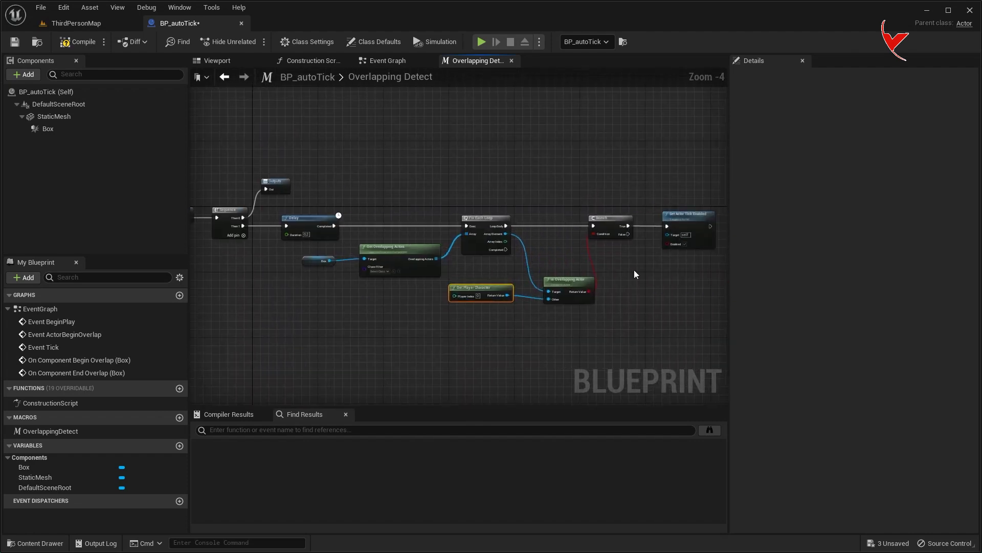
drag(729, 270, 905, 271)
right_drag(765, 285, 862, 293)
scroll(800, 291, up, 1)
scroll(839, 295, down, 1)
right_drag(754, 272, 716, 261)
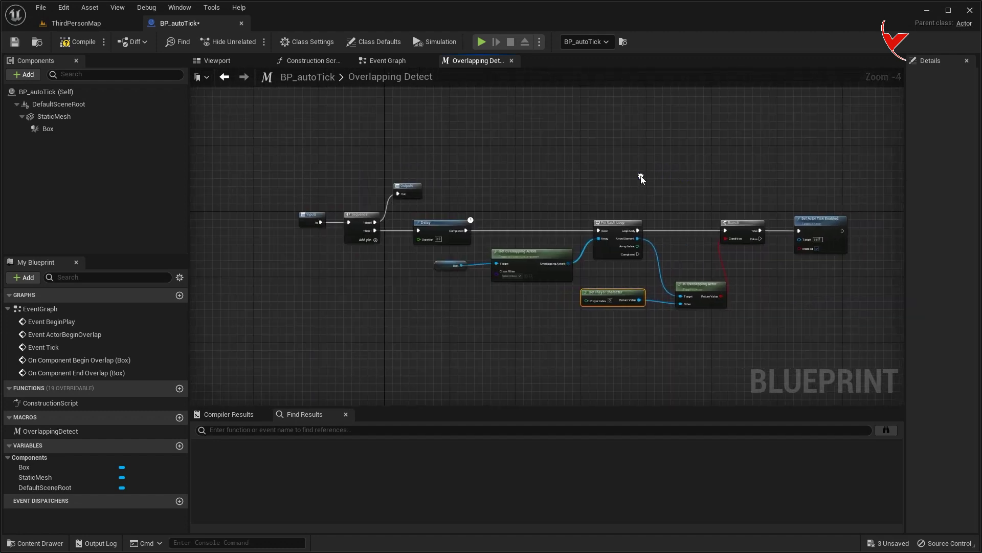
scroll(602, 213, up, 1)
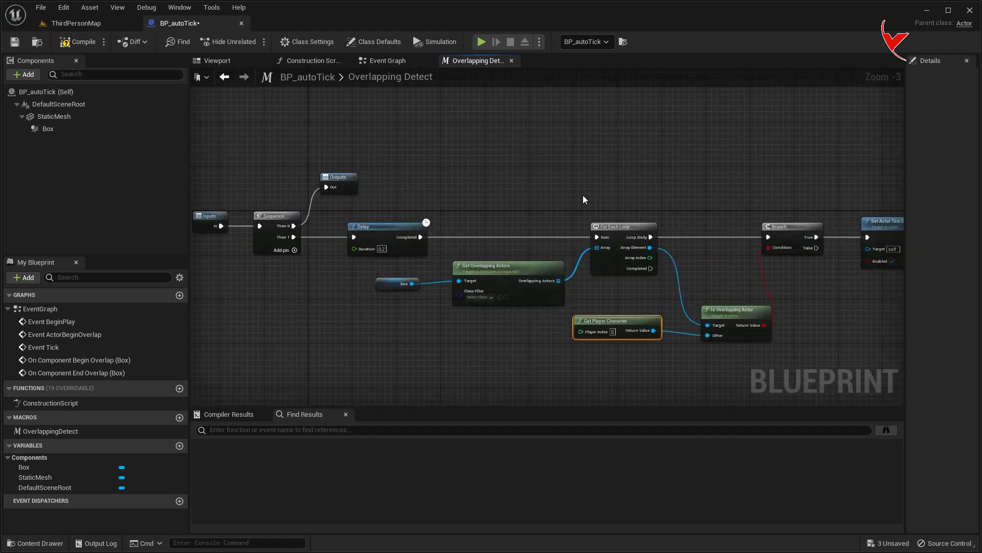
Step: Call OverlappingDetect after BeginPlay's tick disable, compile, and play-test by walking toward the cube
click(385, 60)
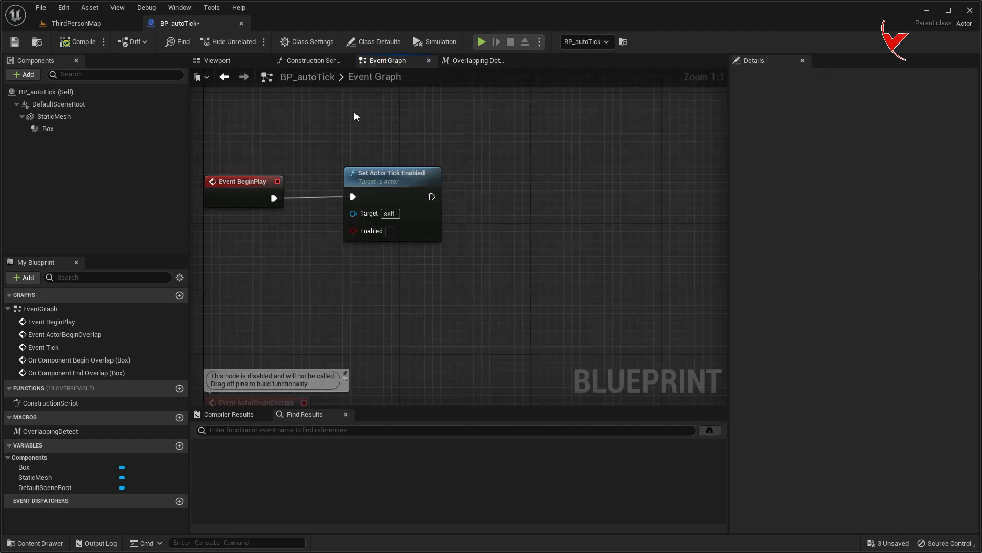
mouse_move(50, 430)
mouse_down()
mouse_move(529, 199)
mouse_move(541, 209)
mouse_up()
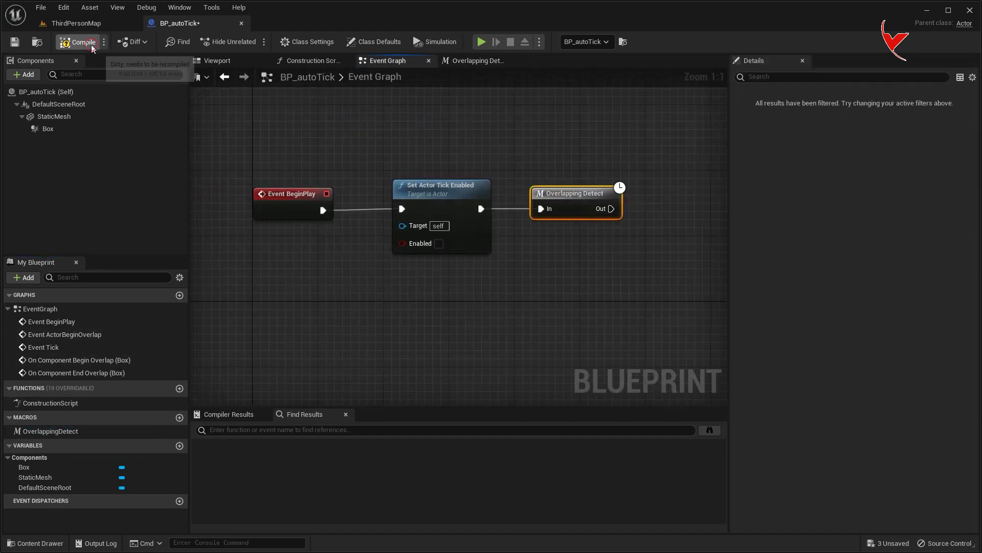
click(76, 23)
click(249, 42)
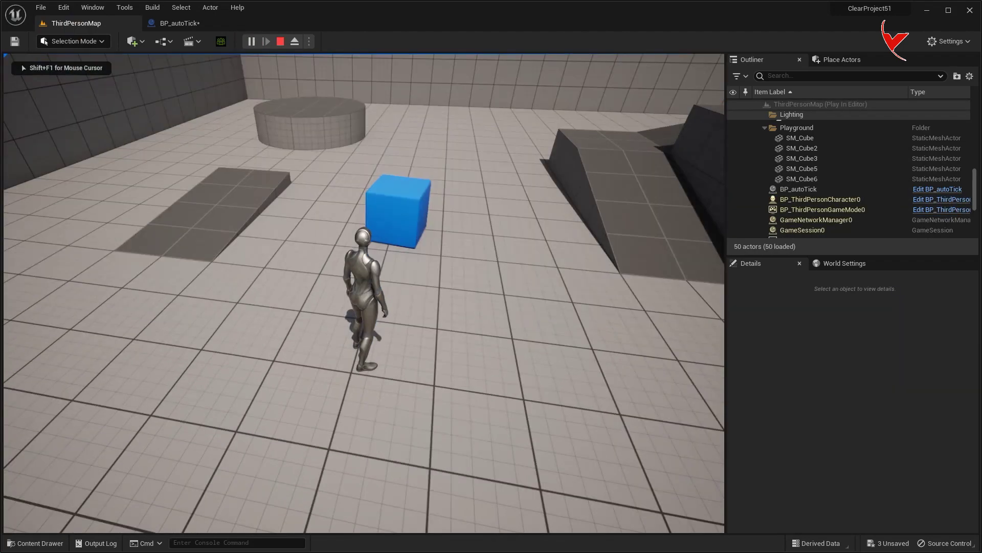
key(s)
key(w)
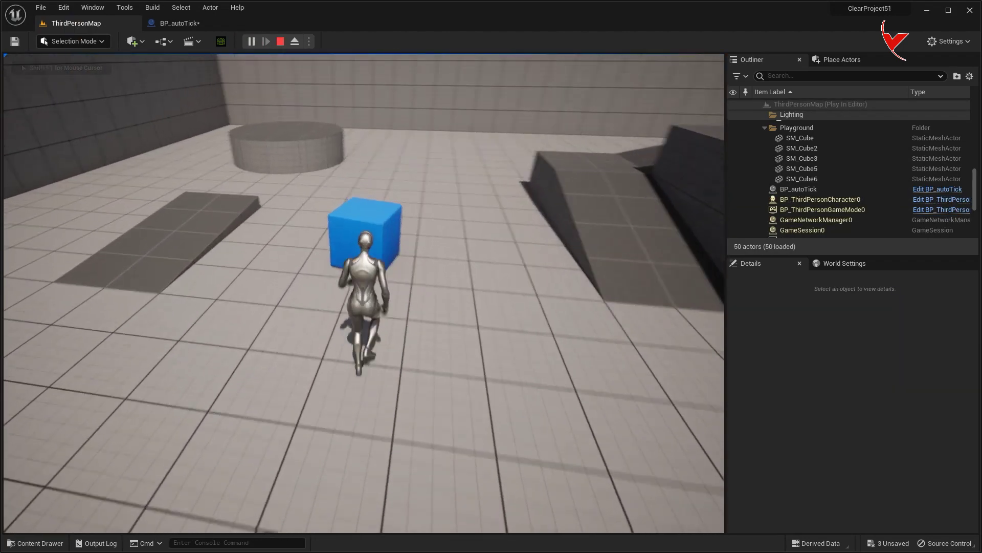